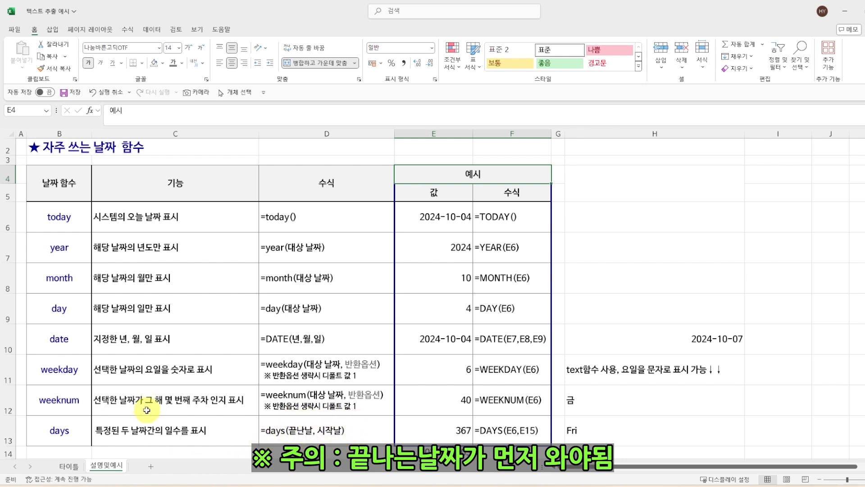
Step: Enter the formula =TODAY() in cell E6, the value cell of the today row
{"action": "left_click", "coordinate": [435, 220]}
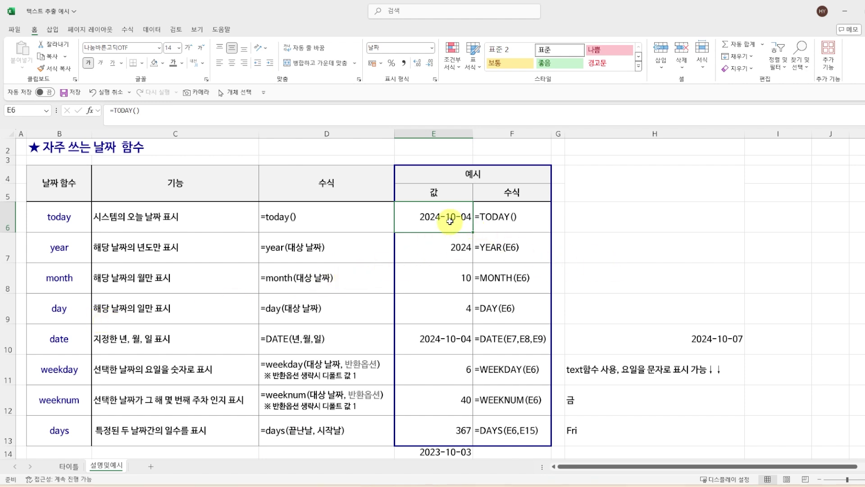
{"action": "type", "text": "=ㅅㅇ"}
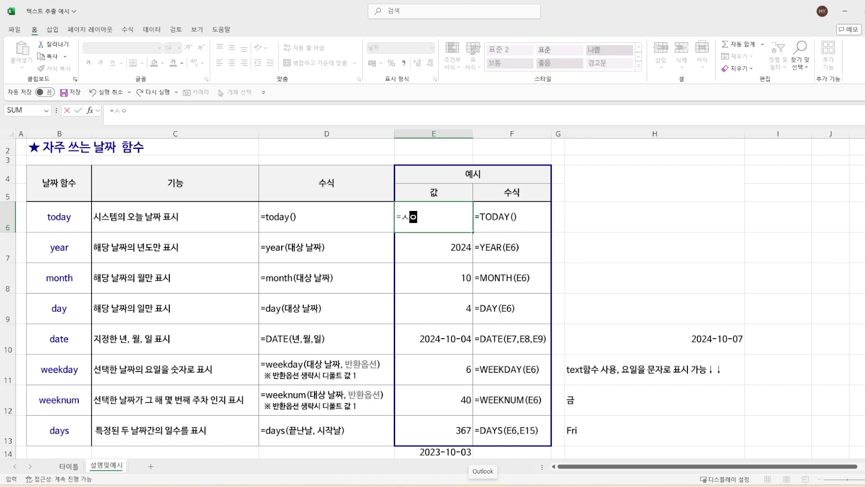
{"action": "key", "text": "BackSpace"}
{"action": "type", "text": "td"}
{"action": "key", "text": "BackSpace"}
{"action": "type", "text": "d"}
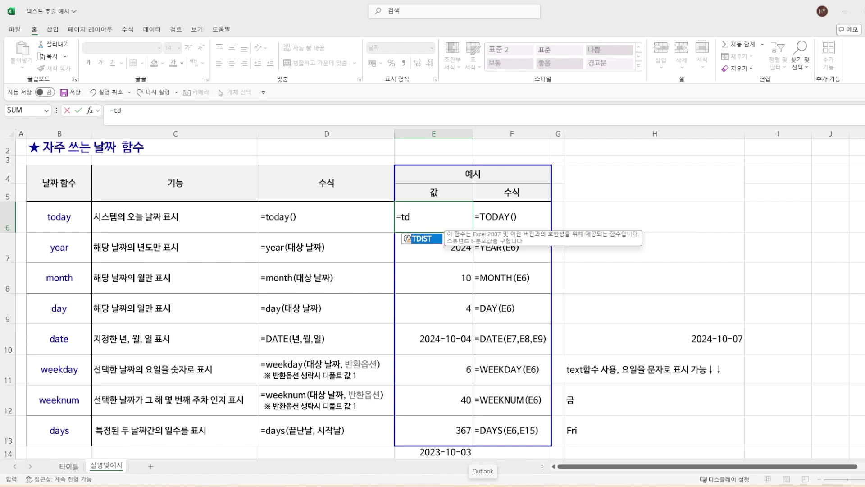
{"action": "key", "text": "BackSpace"}
{"action": "type", "text": "oday"}
{"action": "key", "text": "Tab"}
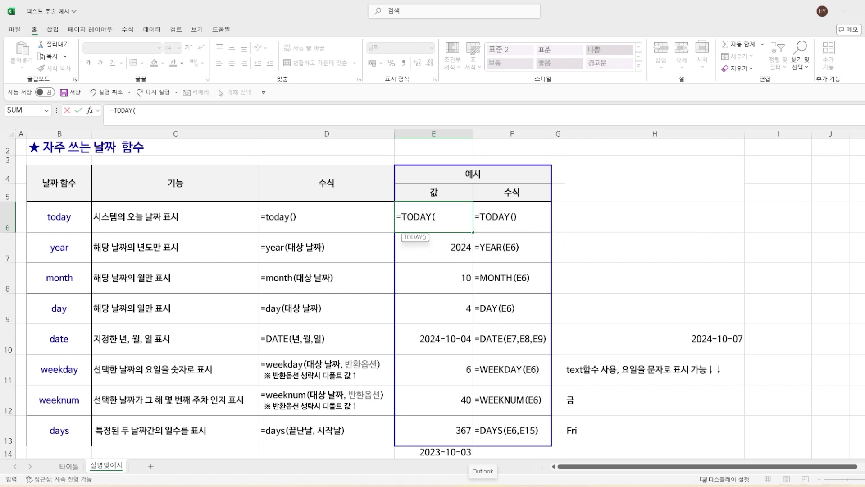
{"action": "type", "text": ")"}
{"action": "key", "text": "Return"}
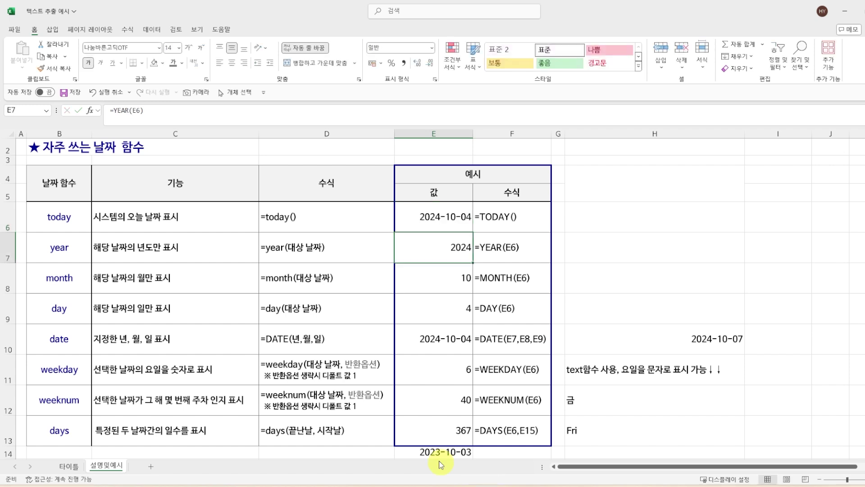
{"action": "left_click", "coordinate": [451, 224]}
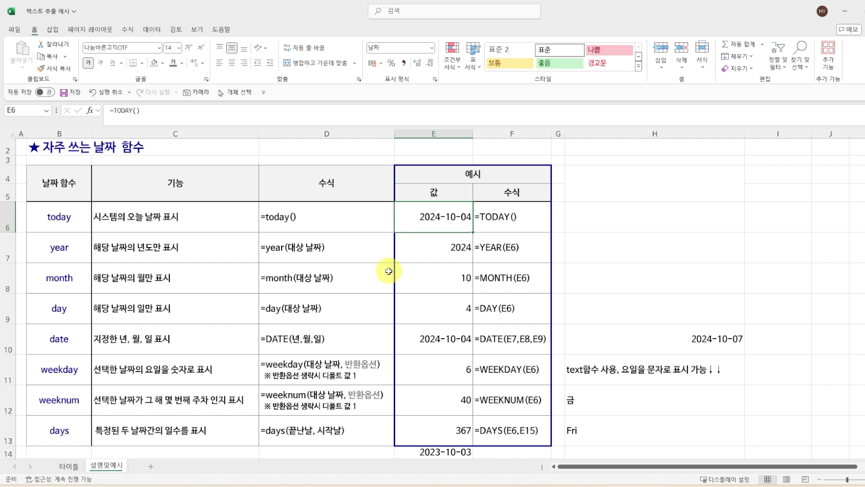
Step: Enter =YEAR(E6) in cell E7 to extract the year from the date in E6
{"action": "key", "text": "Down"}
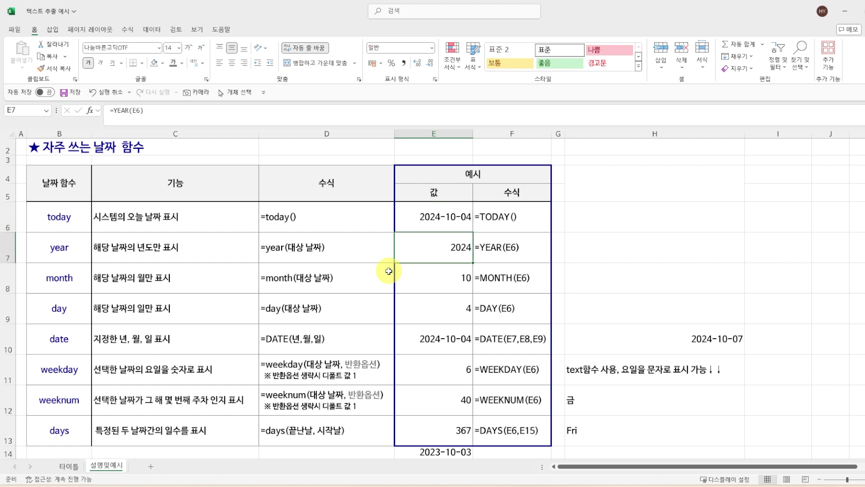
{"action": "type", "text": "=year"}
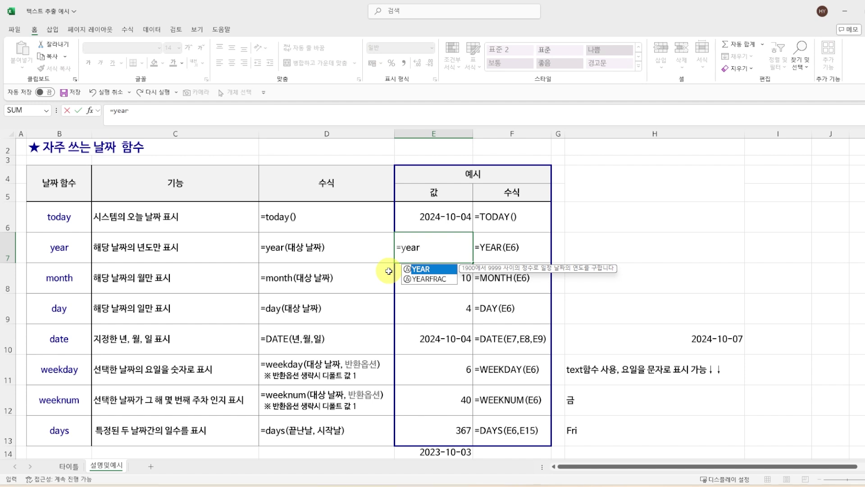
{"action": "key", "text": "Tab"}
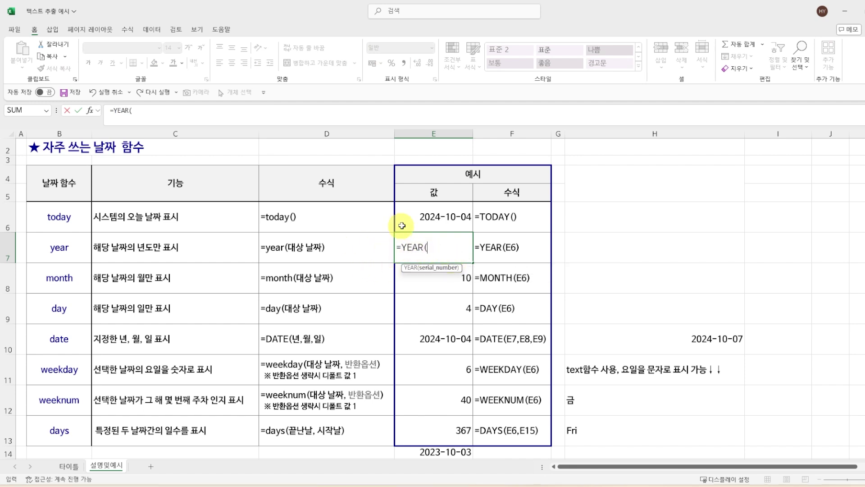
{"action": "left_click", "coordinate": [443, 214]}
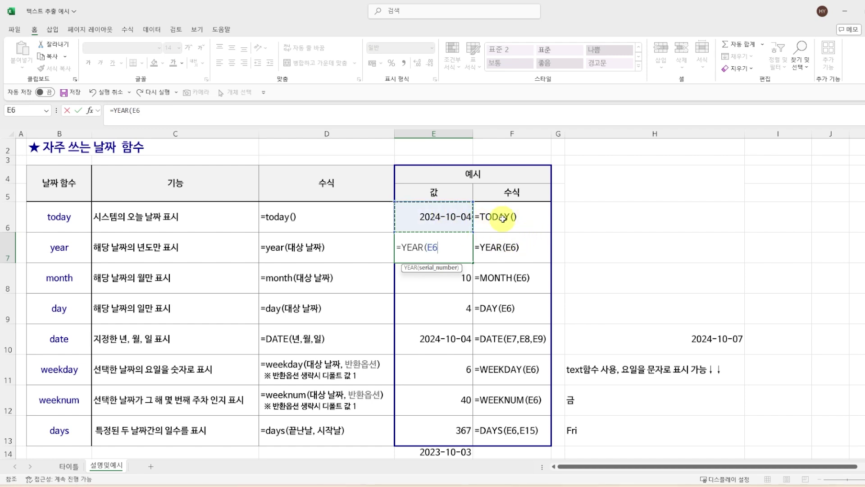
{"action": "type", "text": ")"}
{"action": "key", "text": "Return"}
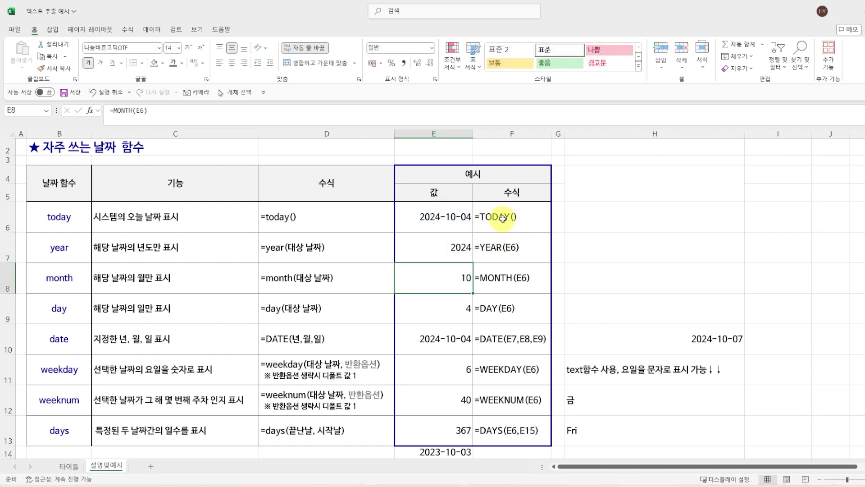
{"action": "left_click", "coordinate": [454, 247]}
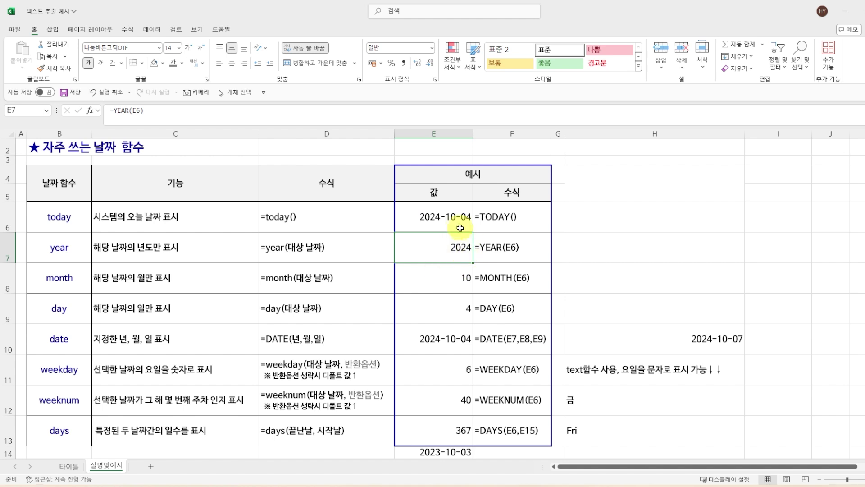
Step: Enter =MONTH(E6) in cell E8 to extract the month from the date in E6
{"action": "left_click", "coordinate": [460, 279]}
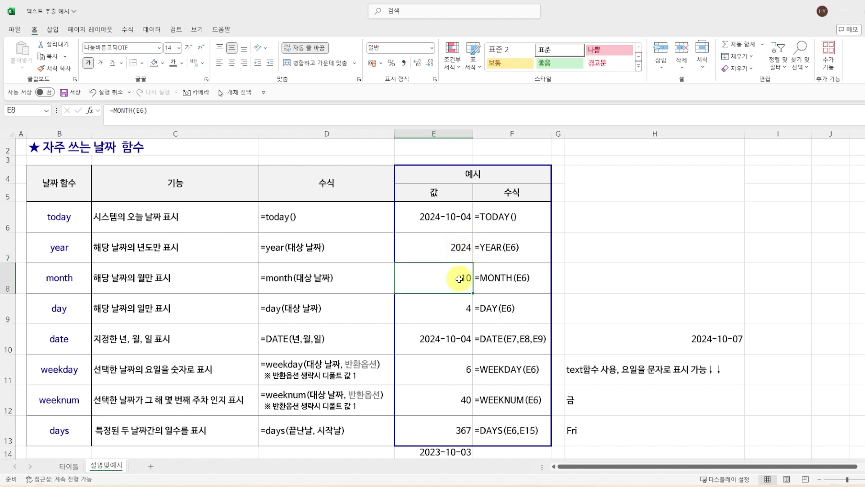
{"action": "type", "text": "=m"}
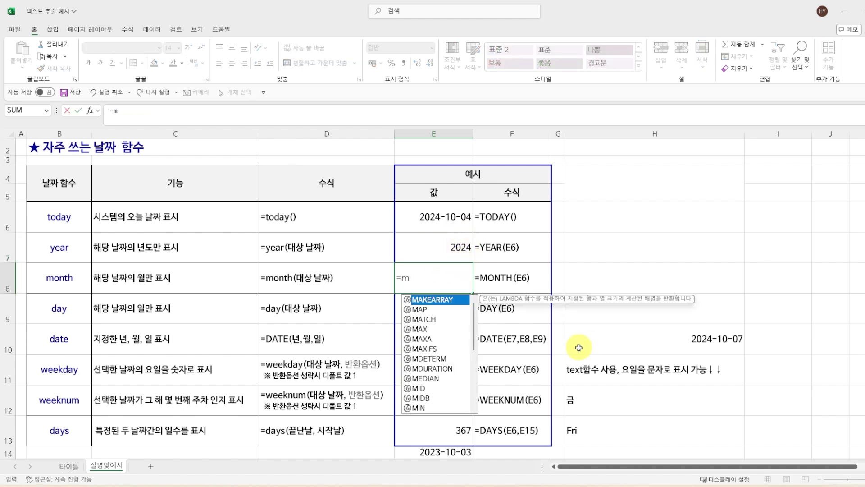
{"action": "type", "text": "onth"}
{"action": "key", "text": "Tab"}
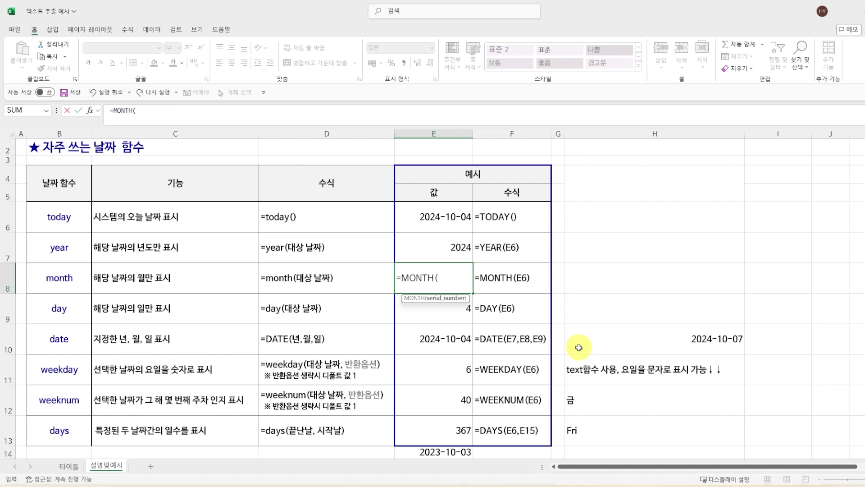
{"action": "left_click", "coordinate": [456, 215]}
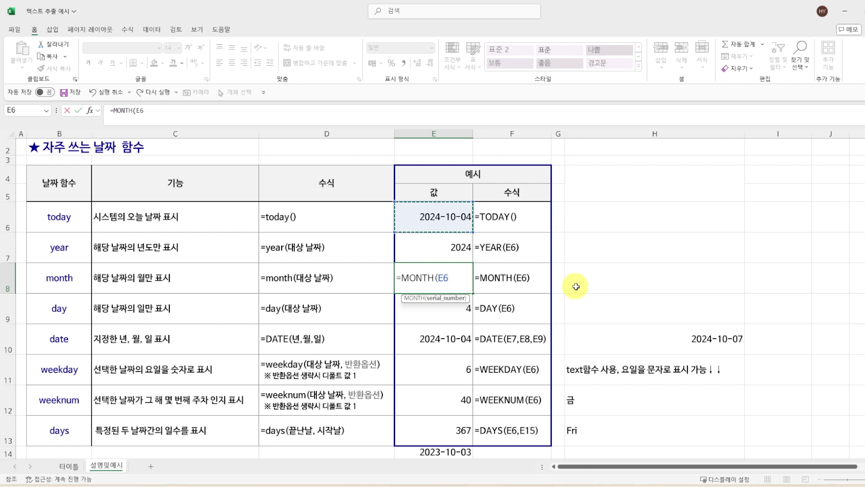
{"action": "type", "text": ")"}
{"action": "key", "text": "Return"}
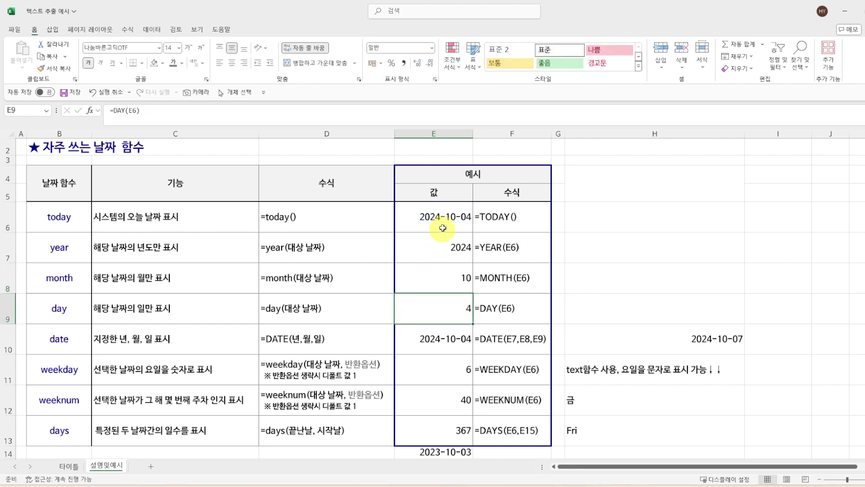
Step: Replace the month formula in cell E8 with the nested formula =MONTH(TODAY()) and review it against the TODAY formula in E6
{"action": "left_click", "coordinate": [459, 280]}
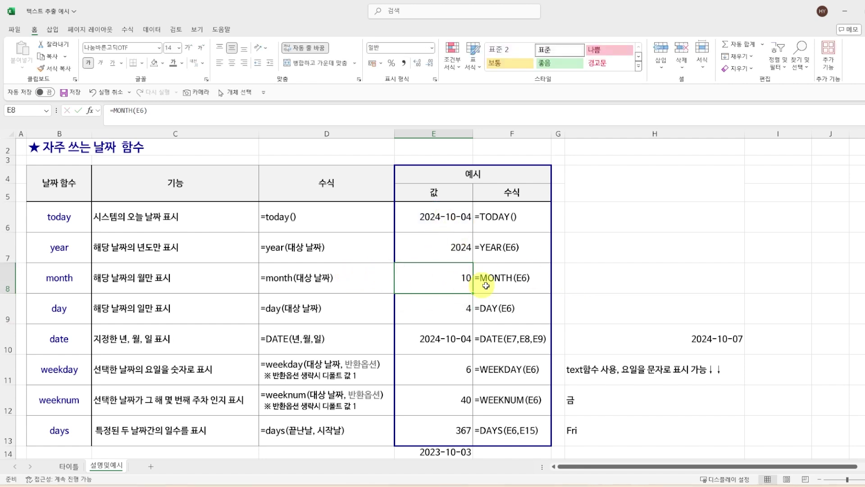
{"action": "type", "text": "="}
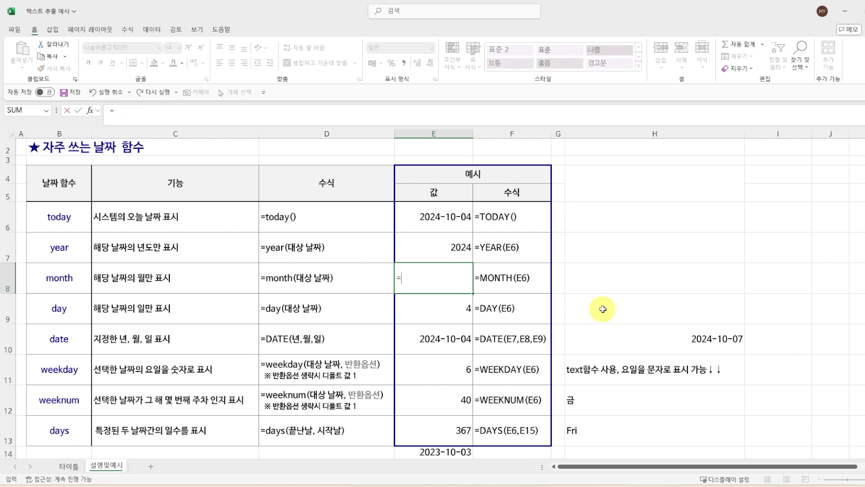
{"action": "type", "text": "month"}
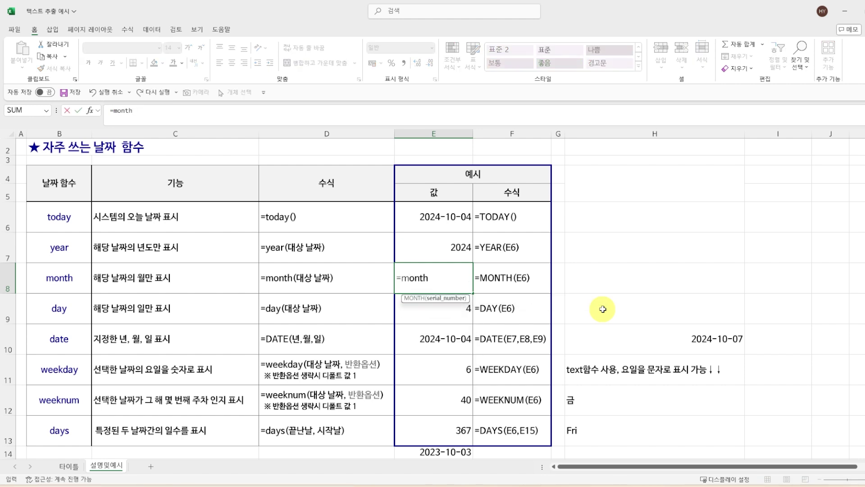
{"action": "key", "text": "Tab"}
{"action": "type", "text": "toda"}
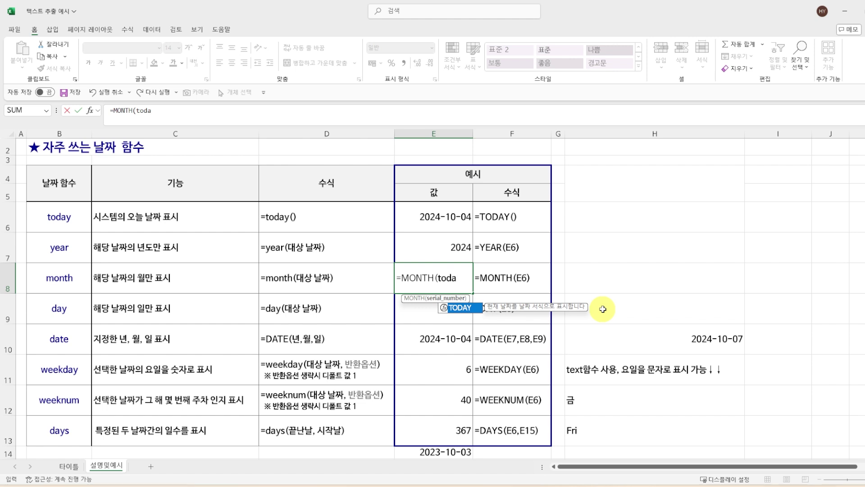
{"action": "type", "text": "y())"}
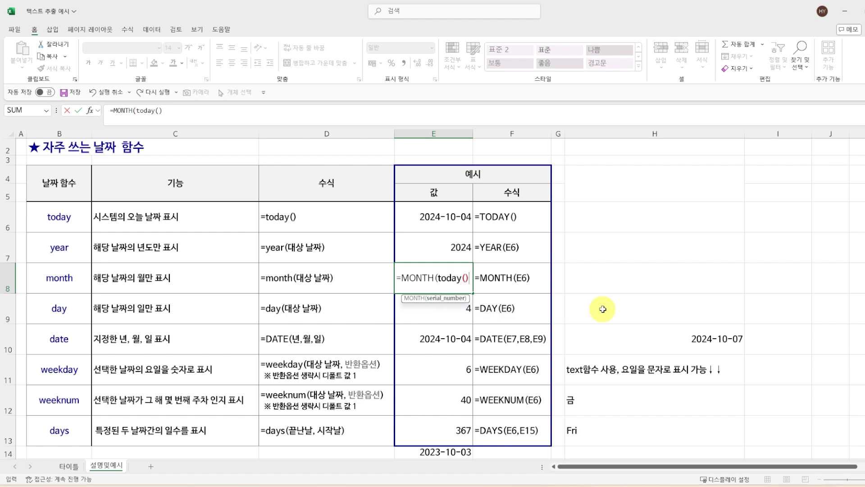
{"action": "key", "text": "Return"}
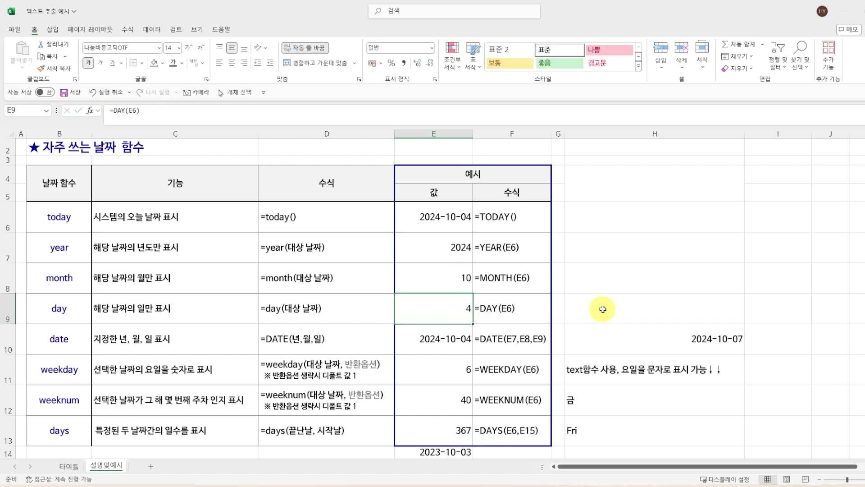
{"action": "left_click", "coordinate": [438, 278]}
{"action": "left_click", "coordinate": [434, 213]}
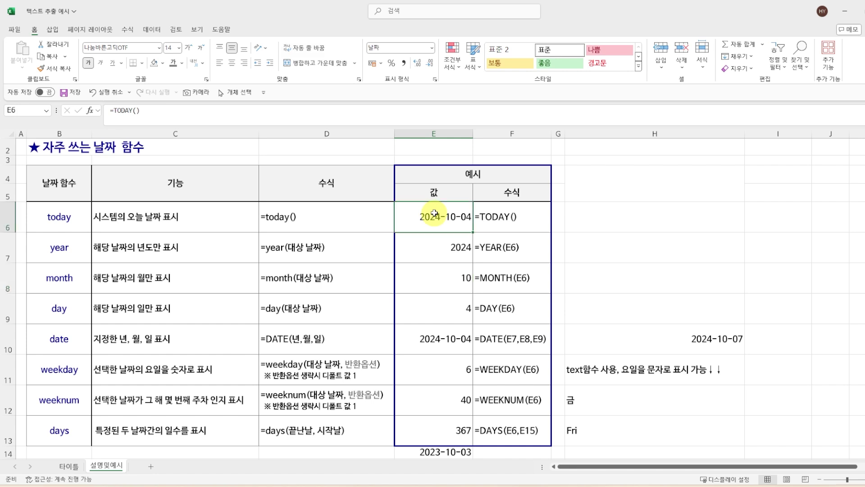
{"action": "left_click", "coordinate": [456, 280]}
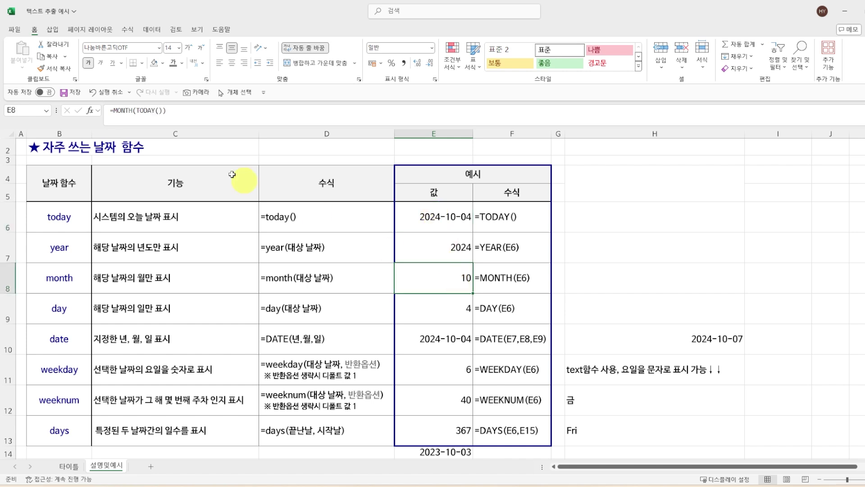
{"action": "double_click", "coordinate": [462, 285]}
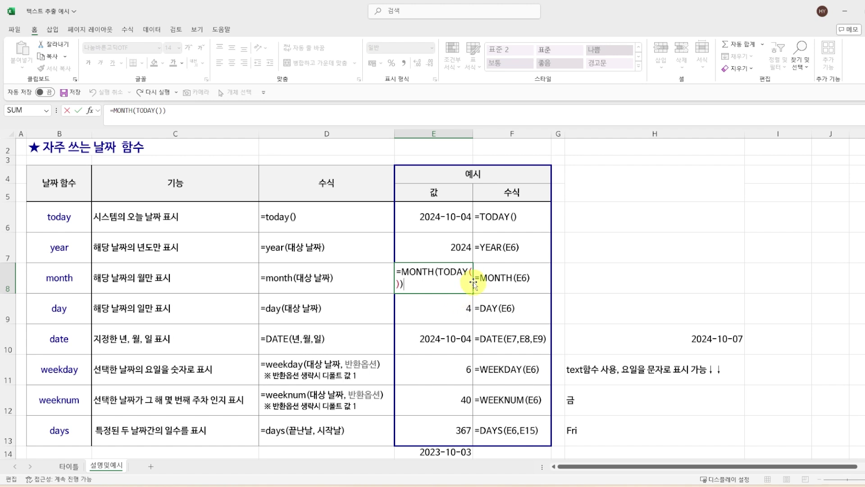
{"action": "key", "text": "Return"}
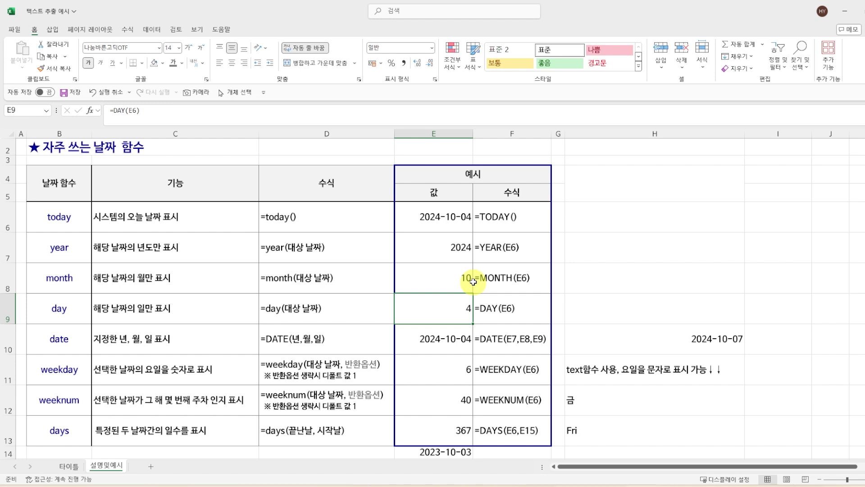
Step: Enter =DAY(E6) in cell E9 to extract the day from the date in E6
{"action": "type", "text": "=day"}
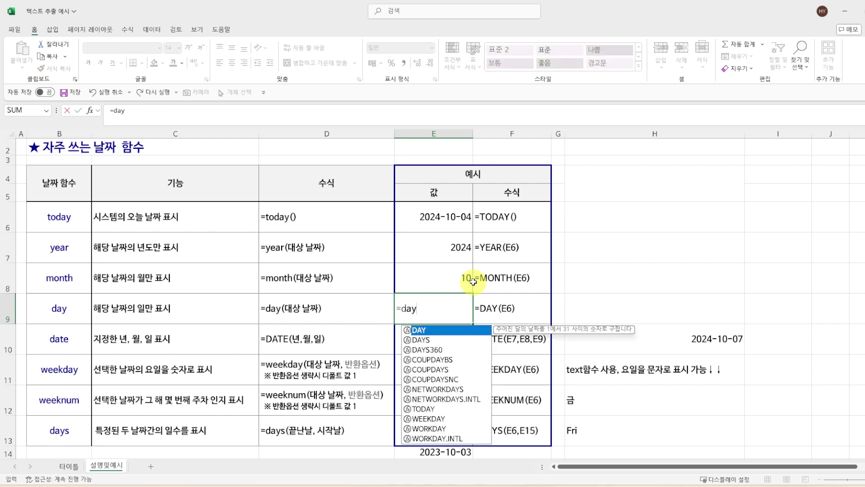
{"action": "key", "text": "Tab"}
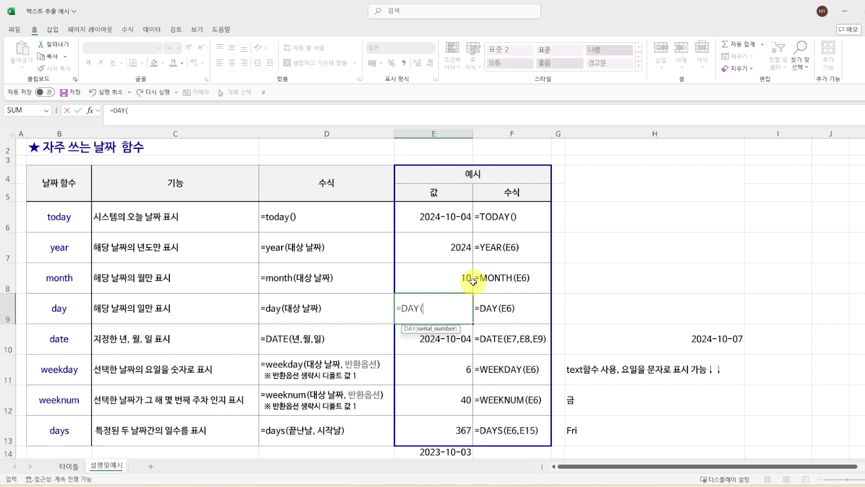
{"action": "left_click", "coordinate": [435, 221]}
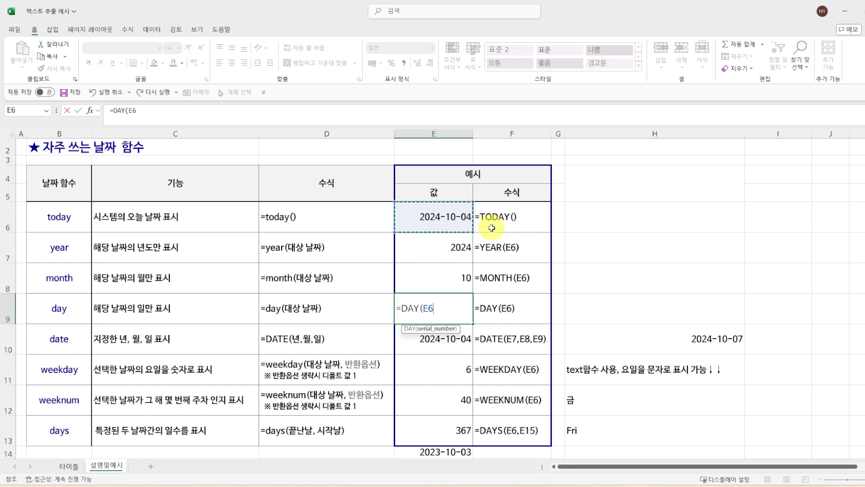
{"action": "key", "text": "Return"}
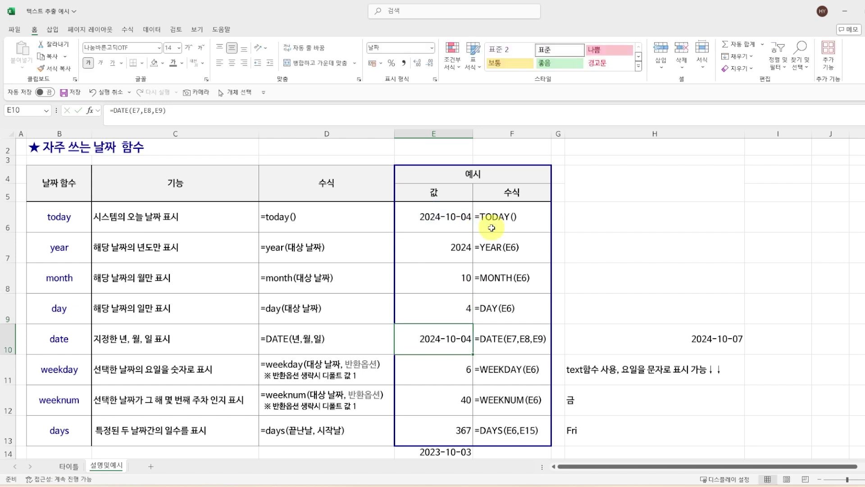
{"action": "left_click", "coordinate": [464, 317]}
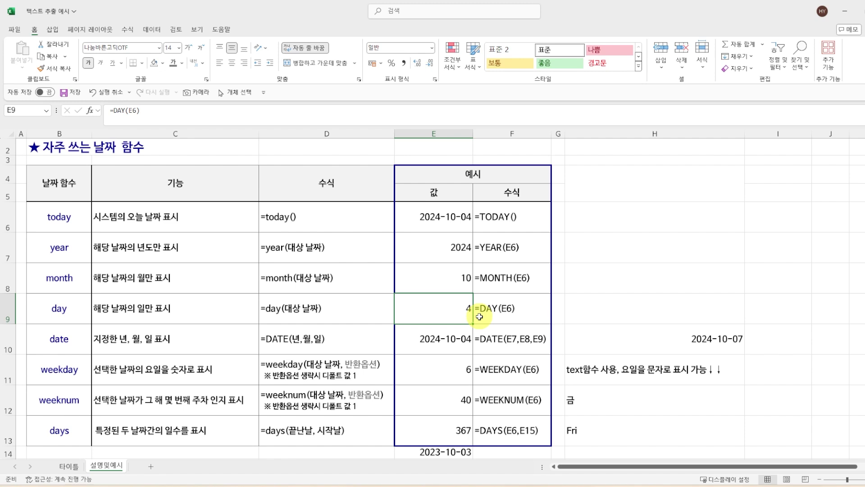
Step: Enter =DATE(E7,E8,E9) in cell E10 to build a date from the year, month and day cells, and compare it with E6
{"action": "key", "text": "Down"}
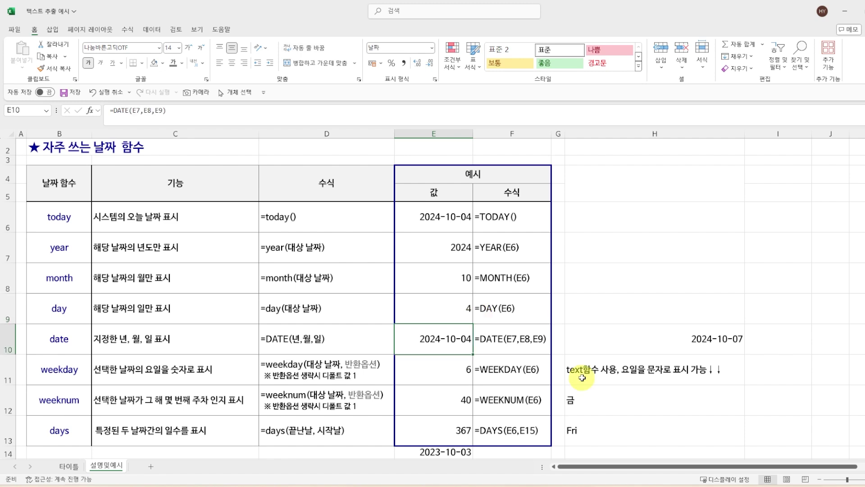
{"action": "type", "text": "=dat"}
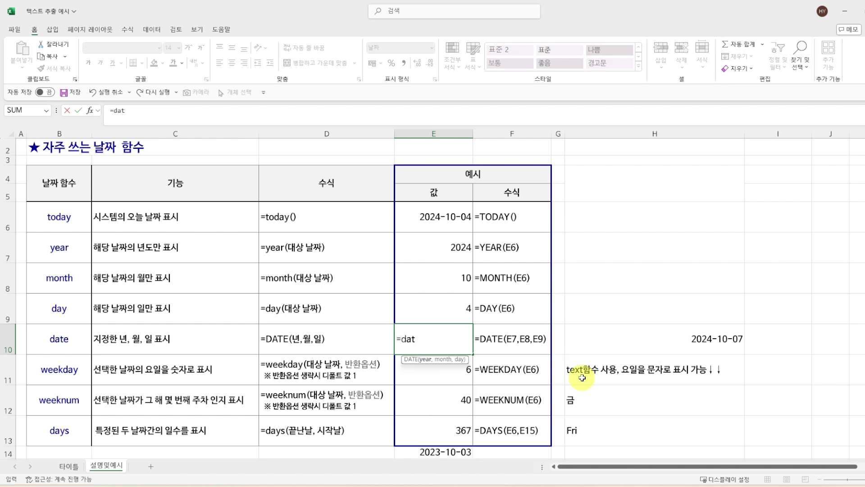
{"action": "key", "text": "Tab"}
{"action": "left_click", "coordinate": [425, 240]}
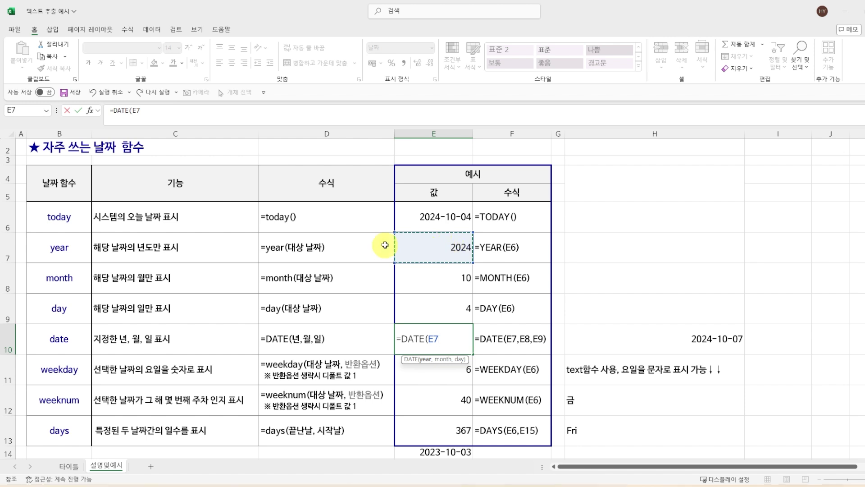
{"action": "type", "text": ","}
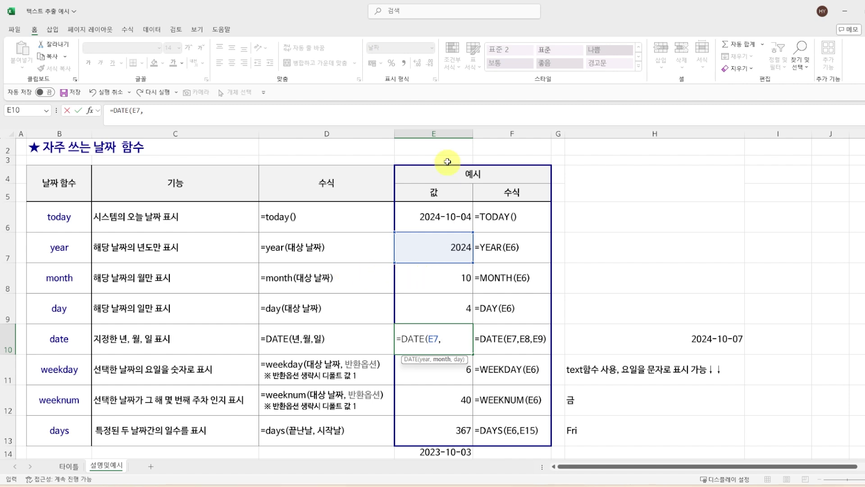
{"action": "left_click", "coordinate": [433, 278]}
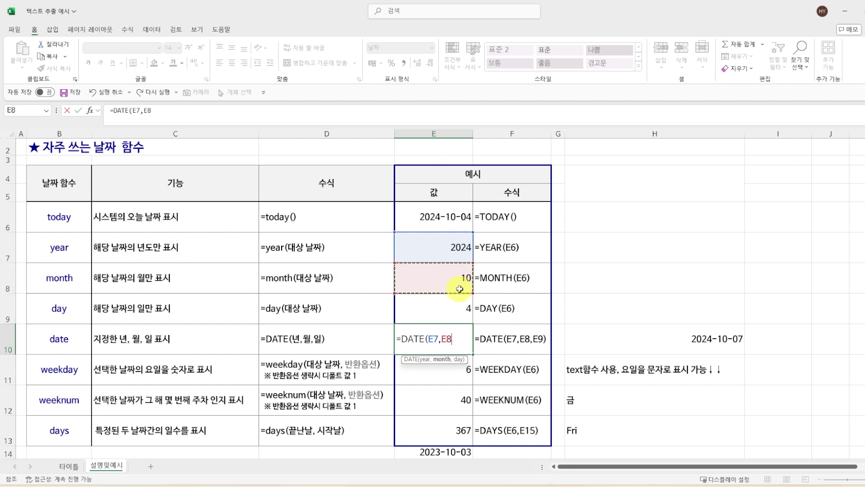
{"action": "type", "text": ","}
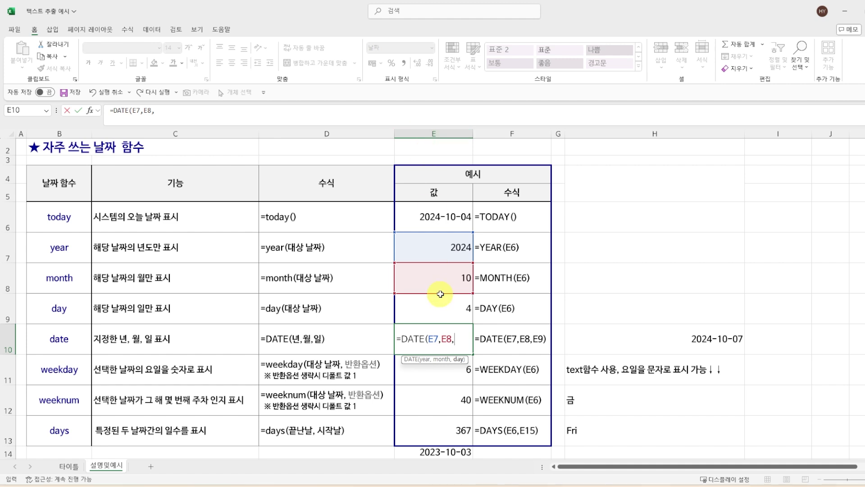
{"action": "left_click", "coordinate": [460, 309]}
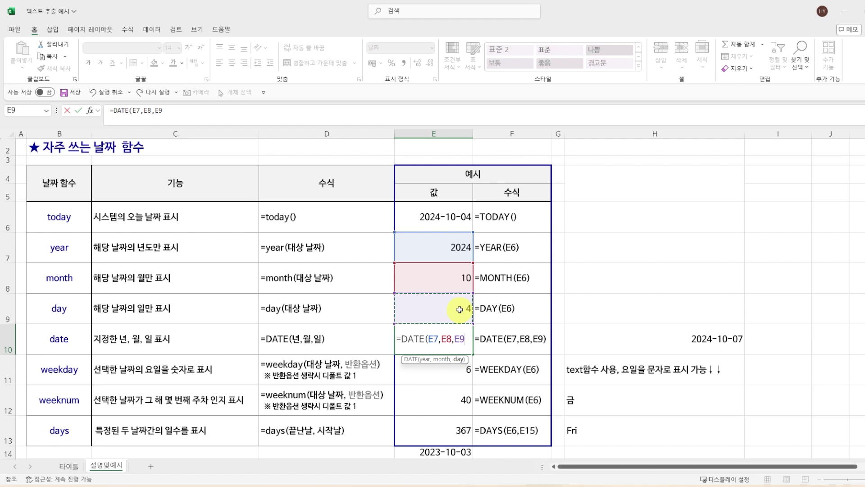
{"action": "type", "text": ")"}
{"action": "key", "text": "ctrl+Return"}
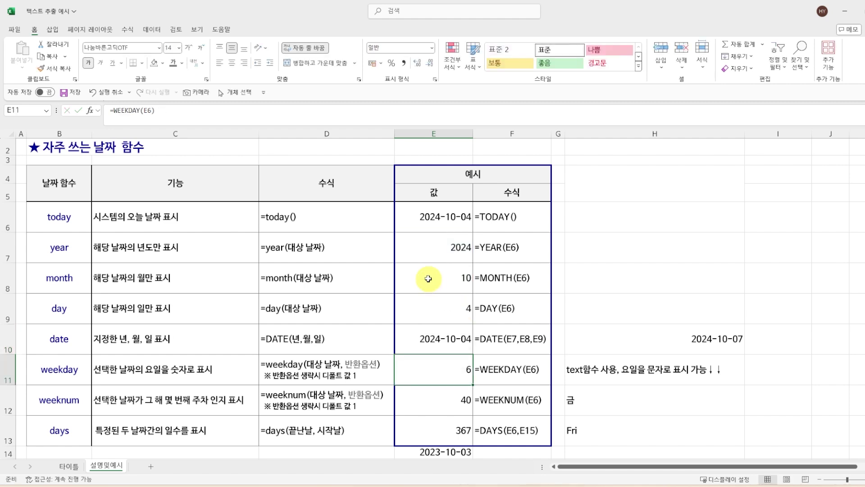
{"action": "left_click", "coordinate": [433, 217]}
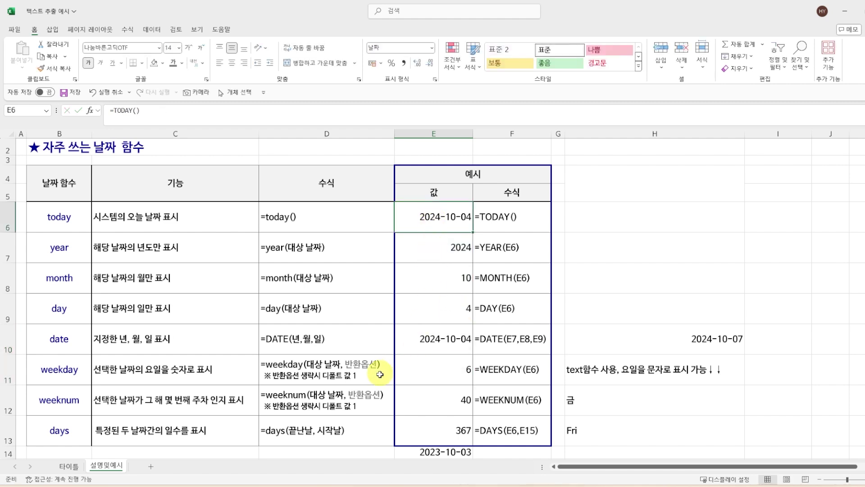
{"action": "left_click", "coordinate": [450, 341]}
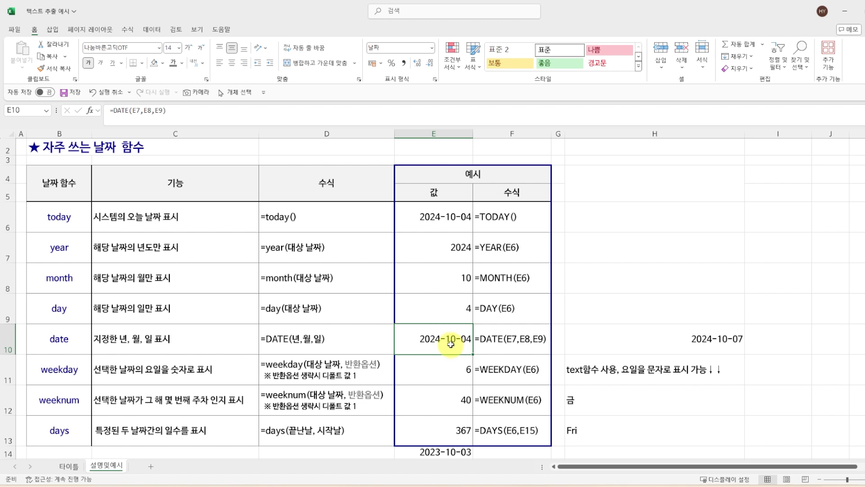
Step: Enter =WEEKDAY(E6) in cell E11 to return the weekday number of the date in E6
{"action": "left_click", "coordinate": [436, 370]}
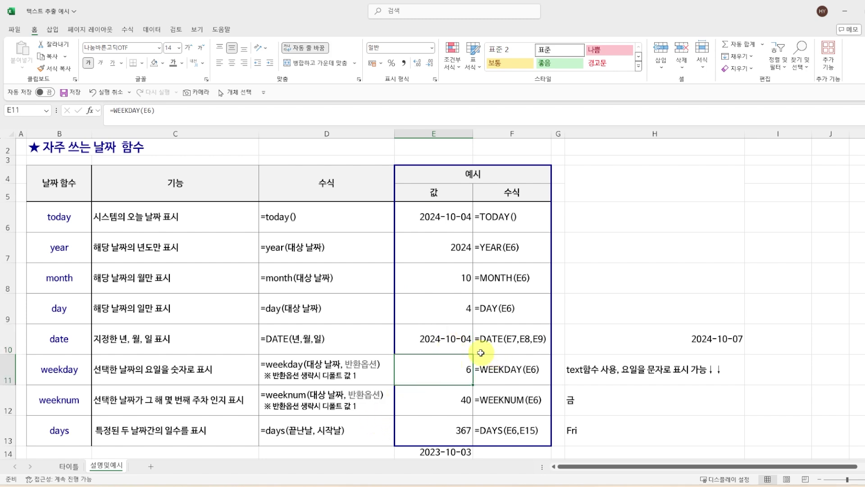
{"action": "type", "text": "=week"}
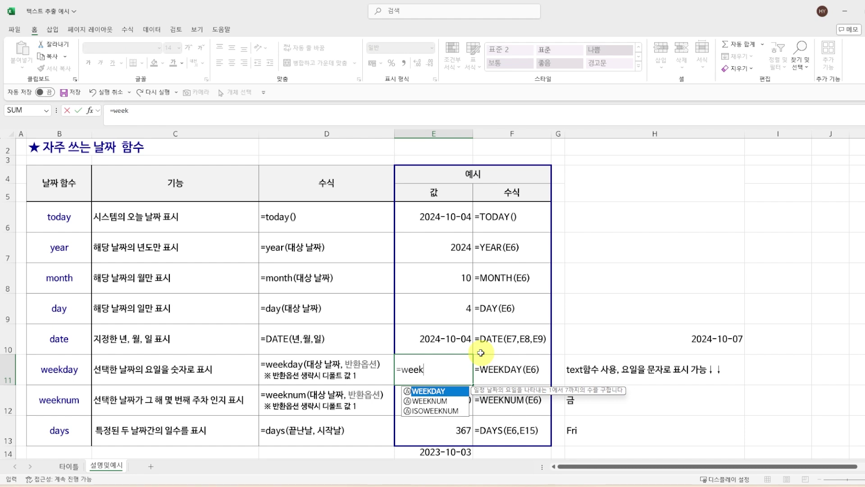
{"action": "key", "text": "Tab"}
{"action": "left_click", "coordinate": [424, 221]}
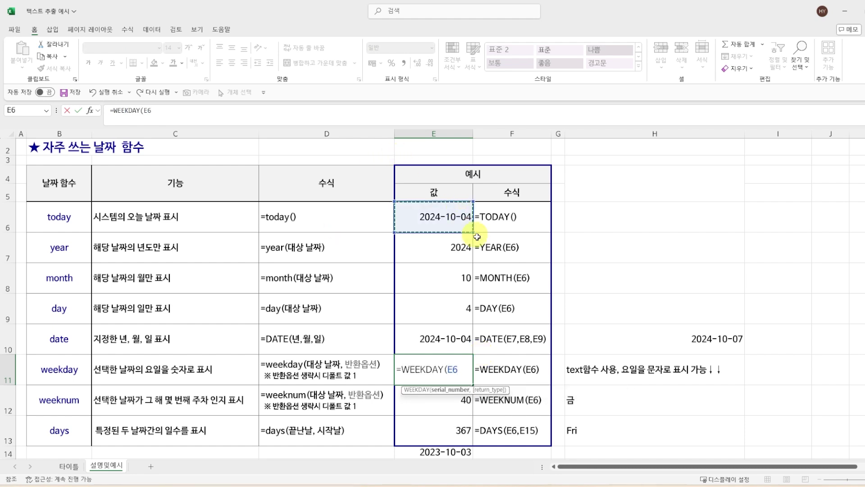
{"action": "type", "text": ")"}
{"action": "key", "text": "Return"}
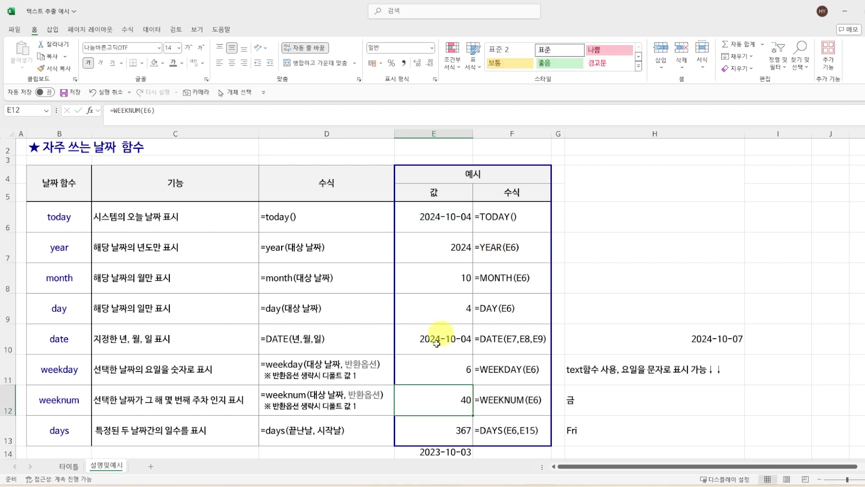
Step: Add return type 2 to the weekday formula in E11, making it =WEEKDAY(E6,2), and review the formula
{"action": "left_click", "coordinate": [428, 367]}
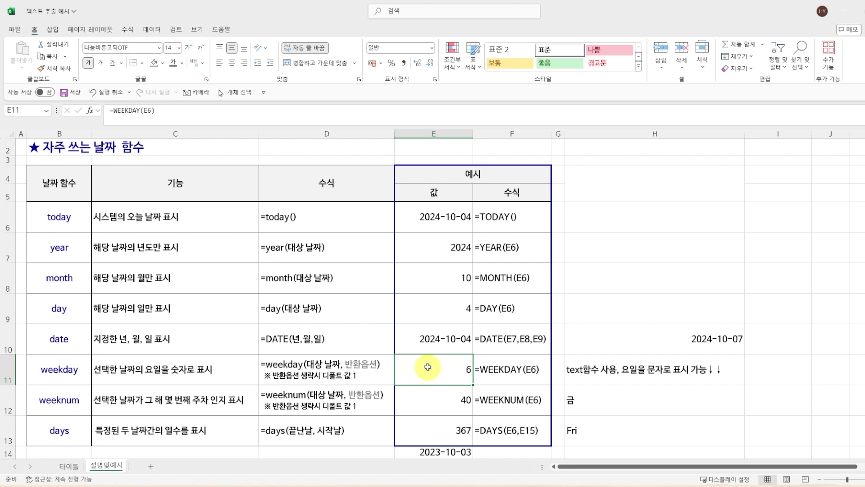
{"action": "left_click", "coordinate": [170, 117]}
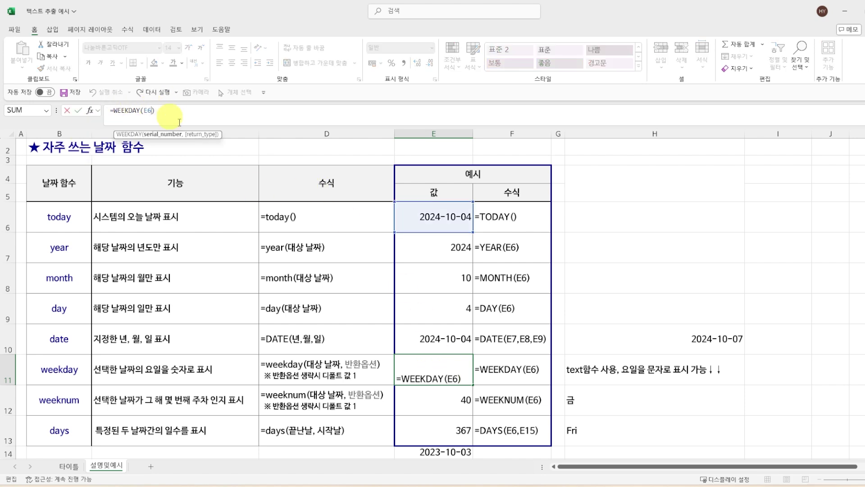
{"action": "type", "text": ",2"}
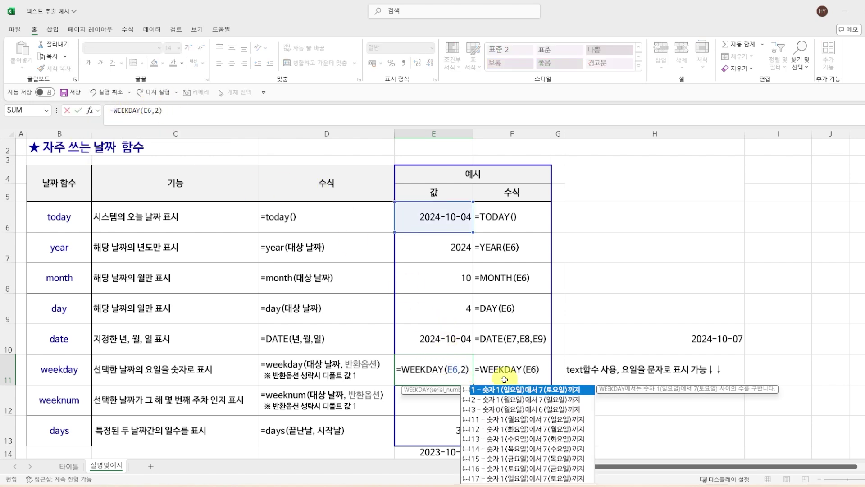
{"action": "key", "text": "Return"}
{"action": "left_click", "coordinate": [457, 370]}
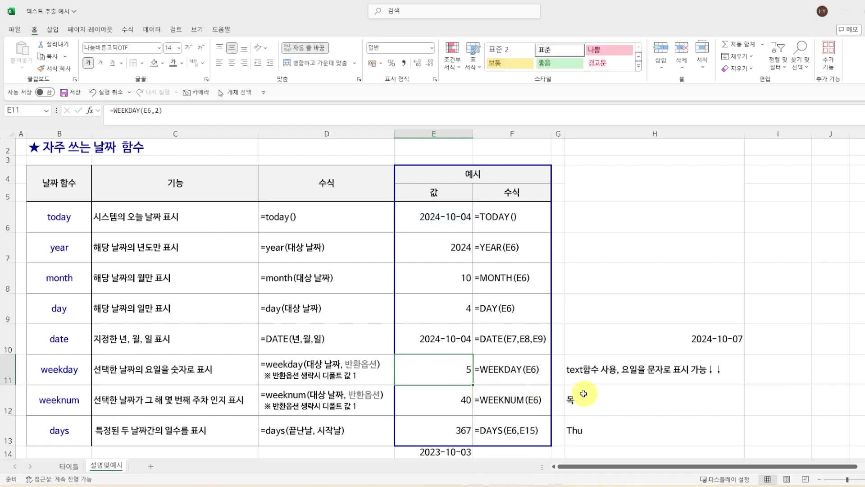
{"action": "key", "text": "F2"}
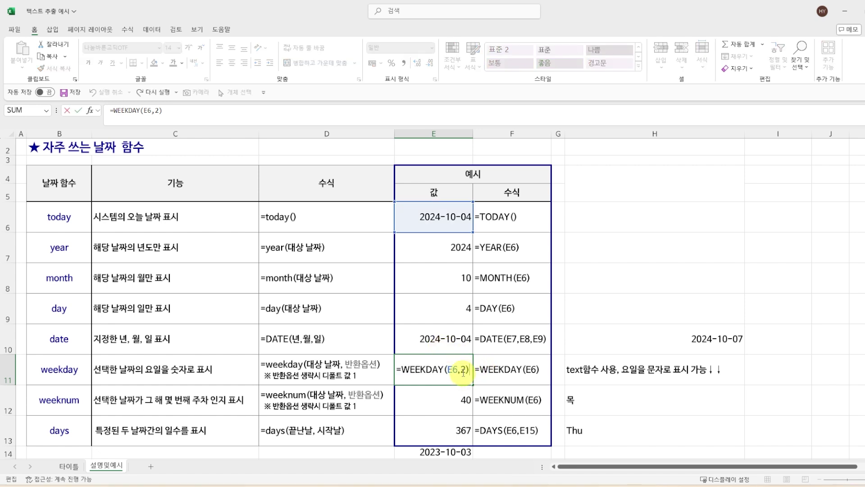
{"action": "key", "text": "Escape"}
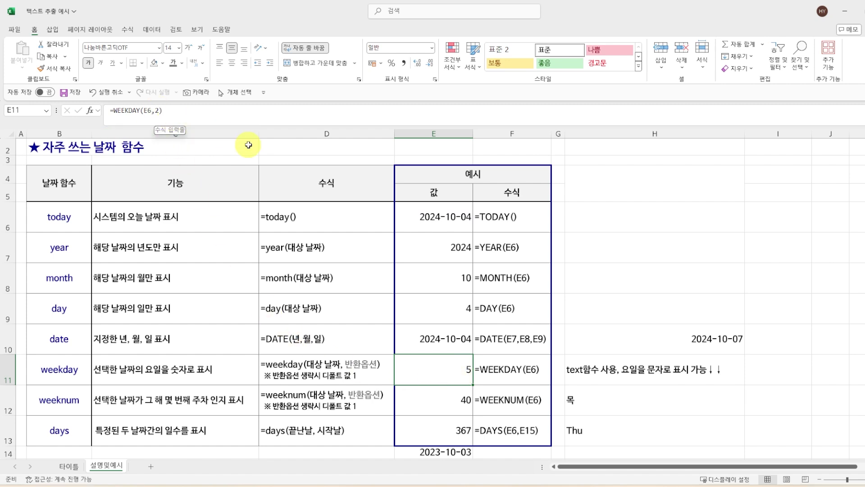
Step: Remove the return type argument from the formula in E11 so it reads =WEEKDAY(E6)
{"action": "key", "text": "F2"}
{"action": "left_click", "coordinate": [152, 111]}
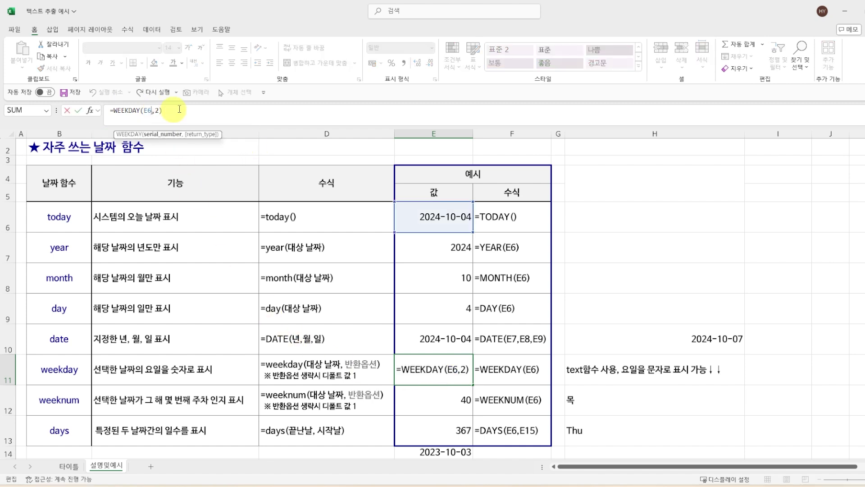
{"action": "key", "text": "Delete"}
{"action": "key", "text": "Delete"}
{"action": "key", "text": "Return"}
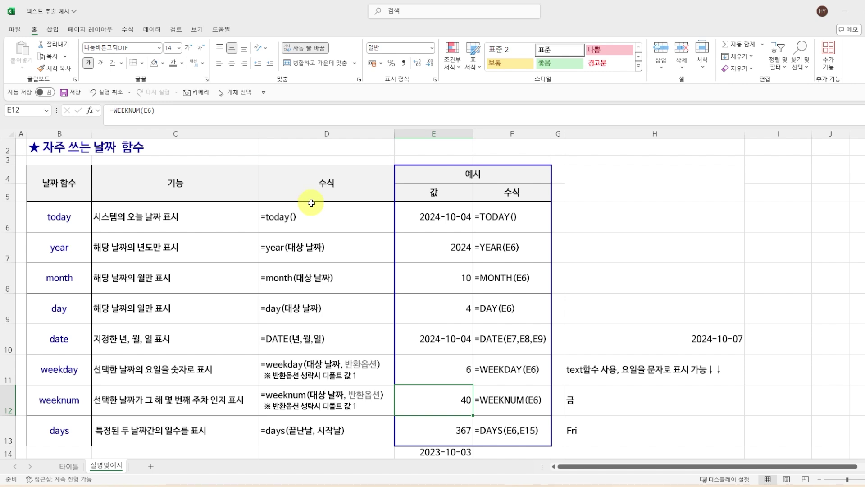
Step: Enter =WEEKNUM(E6) in cell E12 to return the week number of the date in E6, and review the cell
{"action": "type", "text": "=weekn"}
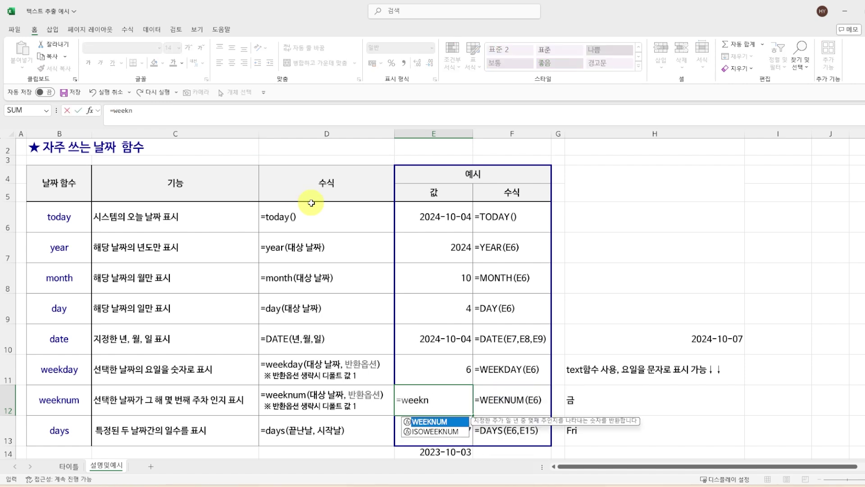
{"action": "key", "text": "Tab"}
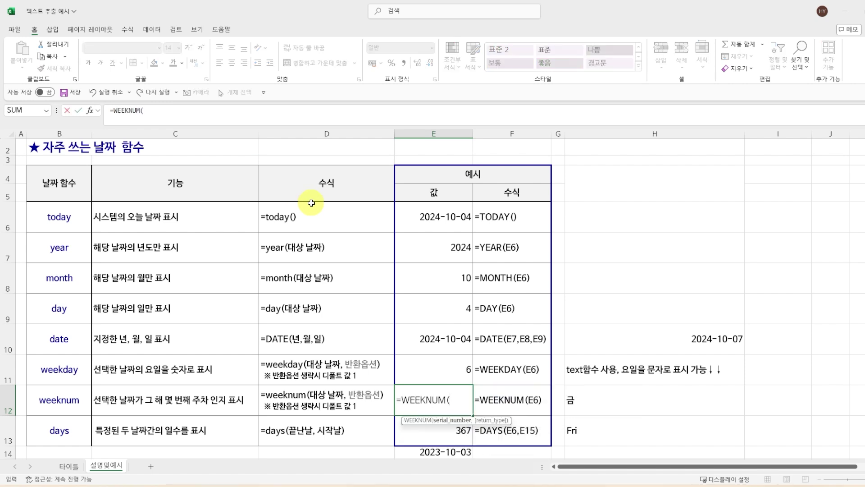
{"action": "left_click", "coordinate": [436, 217]}
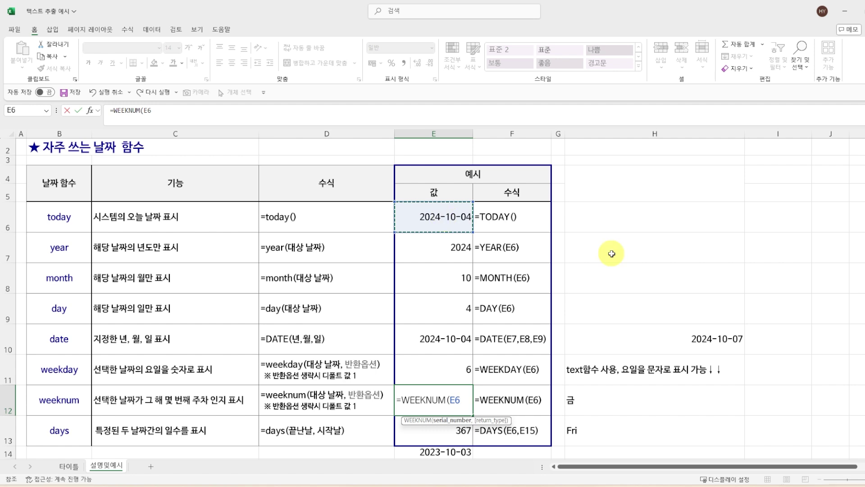
{"action": "type", "text": ")"}
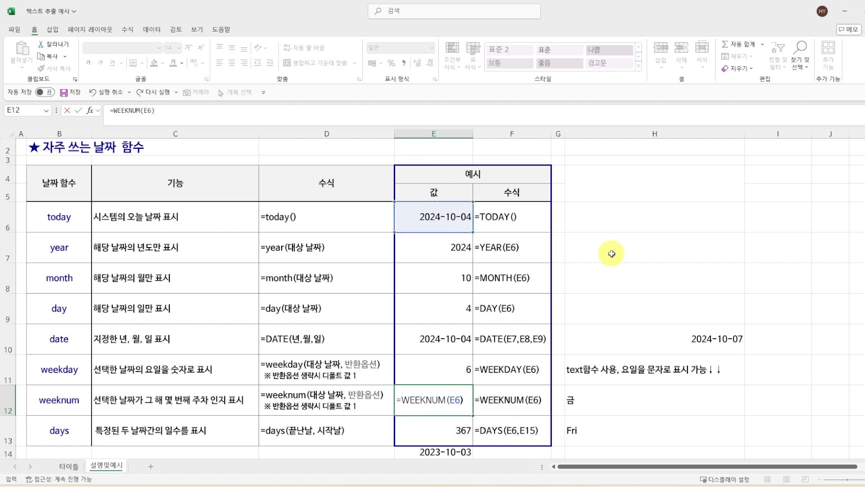
{"action": "key", "text": "Return"}
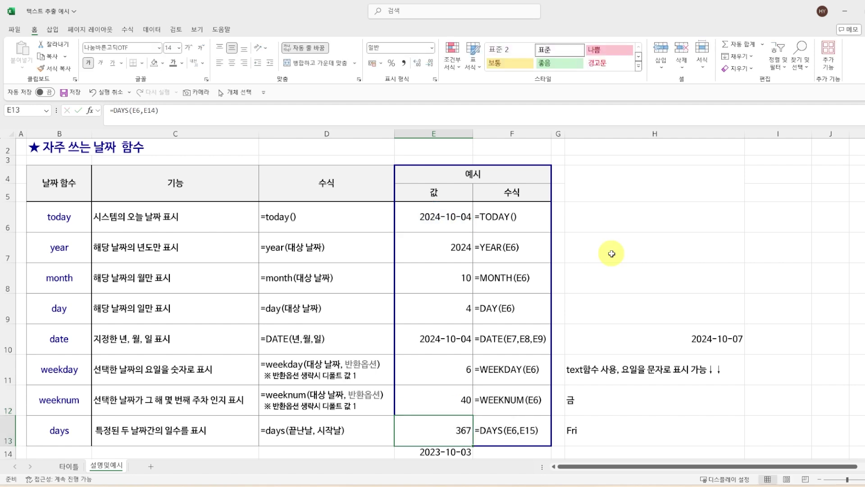
{"action": "left_click", "coordinate": [469, 397]}
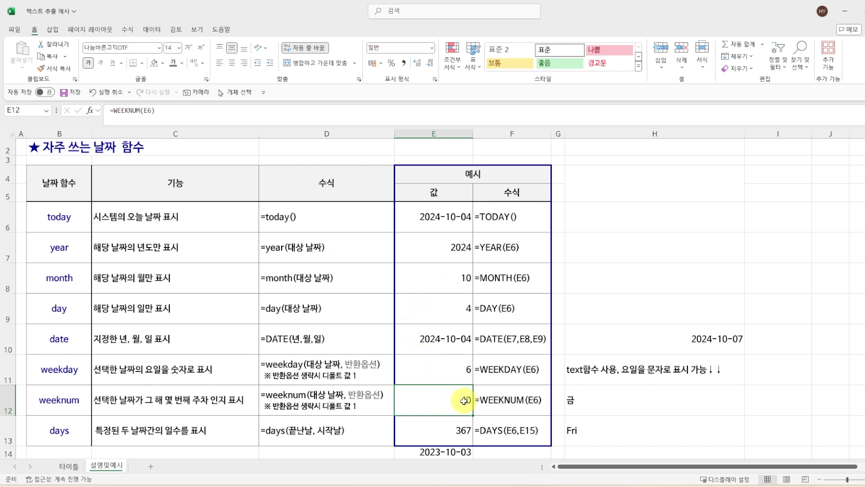
Step: Enter =DAYS(E6,E14) in cell E13 to return the number of days between the two dates
{"action": "left_click", "coordinate": [471, 424]}
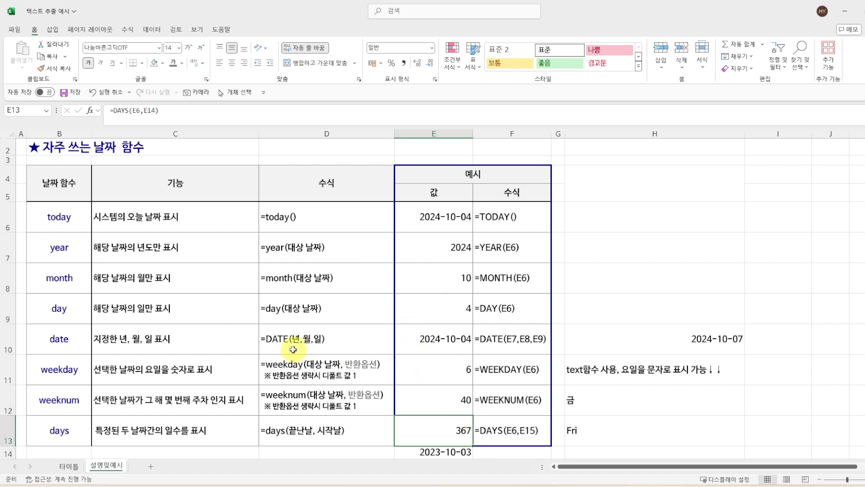
{"action": "type", "text": "=days"}
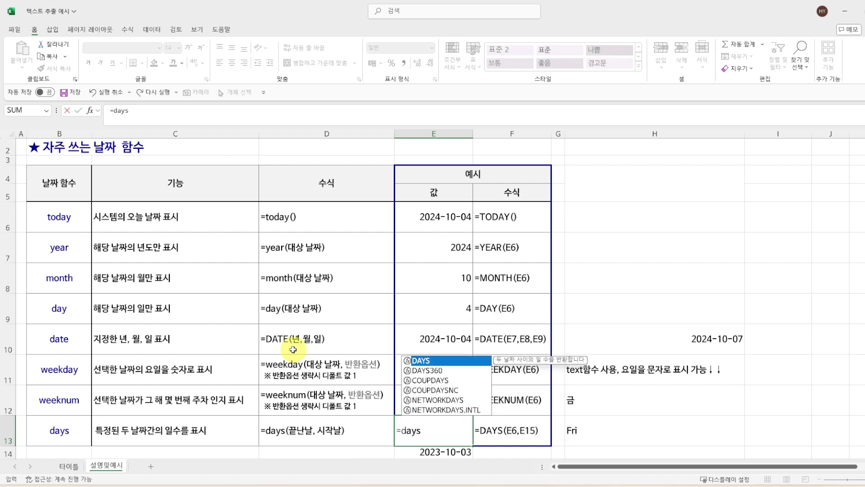
{"action": "key", "text": "Tab"}
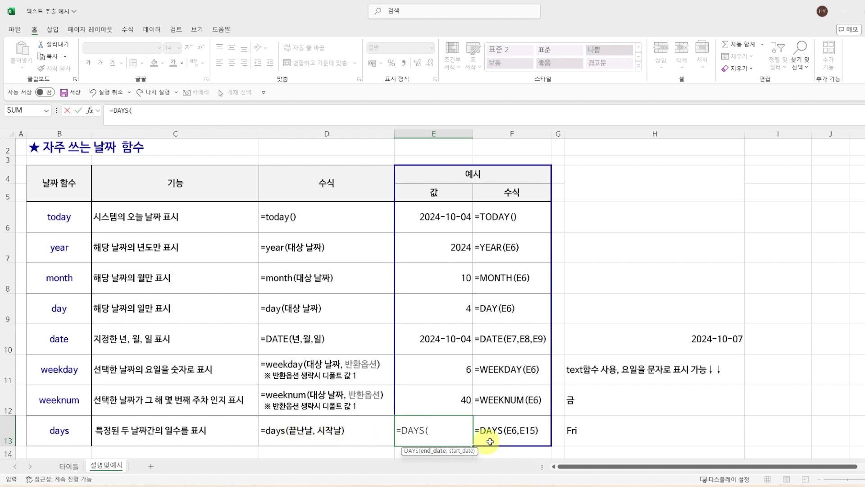
{"action": "left_click", "coordinate": [423, 218]}
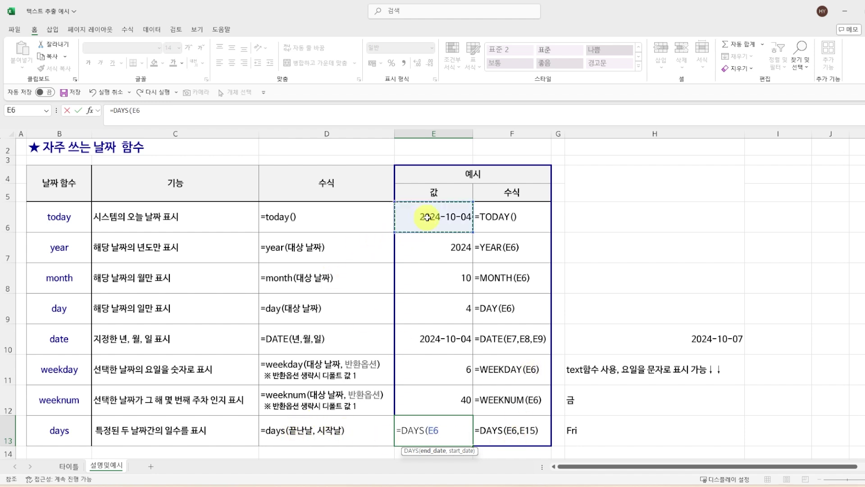
{"action": "type", "text": ","}
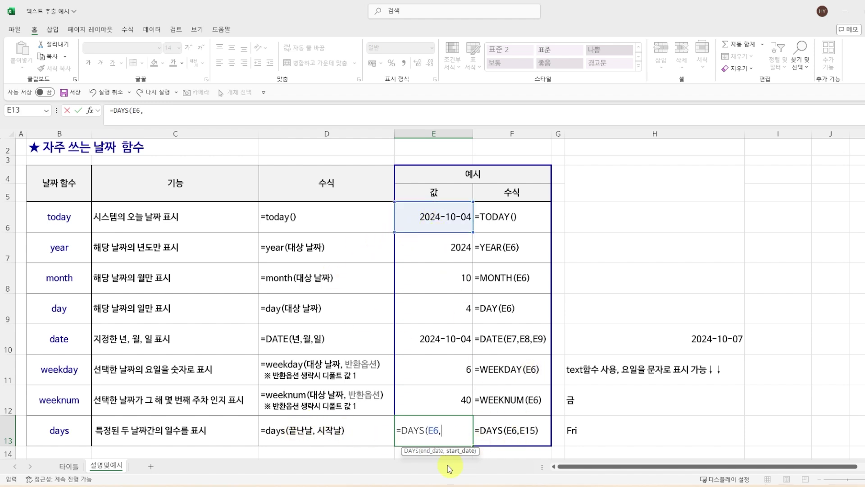
{"action": "left_click", "coordinate": [399, 452]}
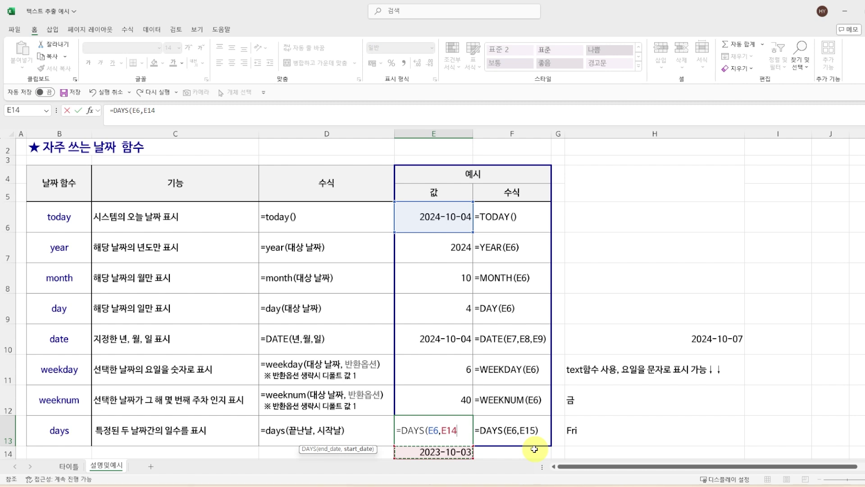
{"action": "type", "text": ")"}
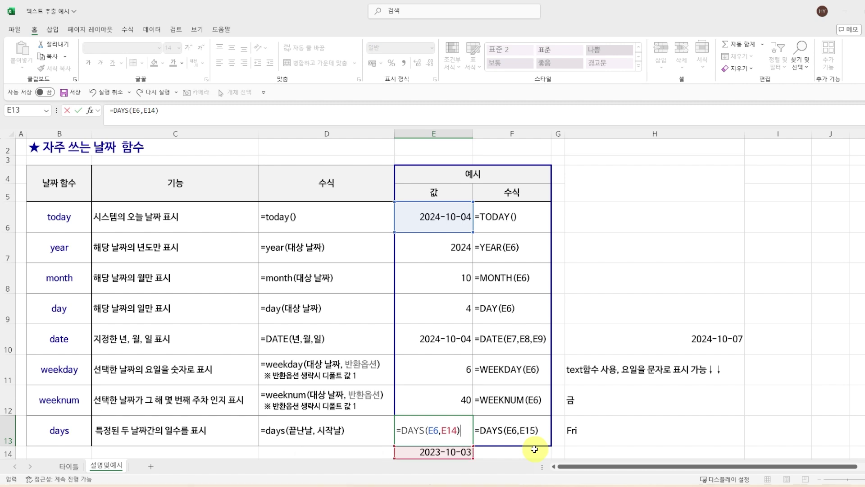
{"action": "key", "text": "Return"}
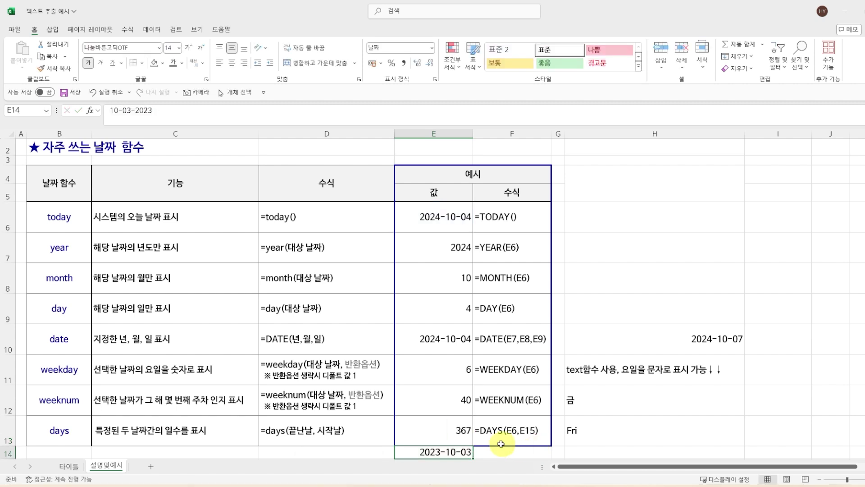
Step: Review the example values, the formula texts in column F, and the TEXT function note with its examples in H11:H13
{"action": "left_click", "coordinate": [454, 434]}
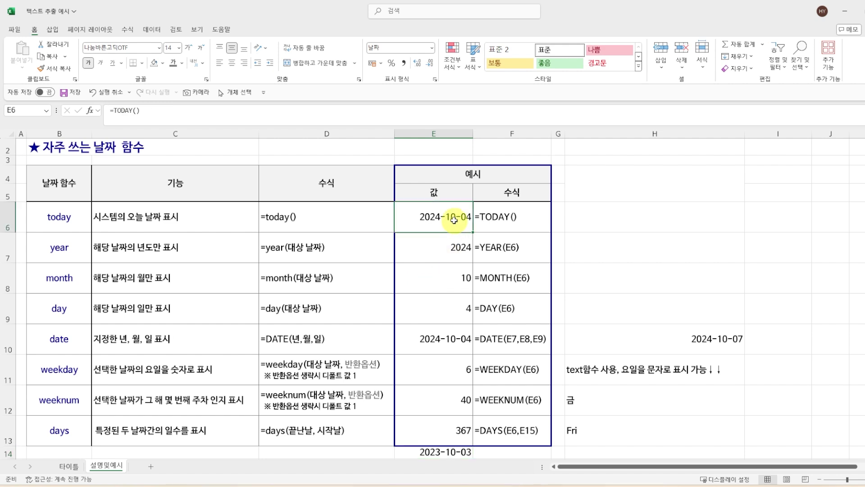
{"action": "left_click", "coordinate": [500, 217]}
{"action": "left_click", "coordinate": [521, 249]}
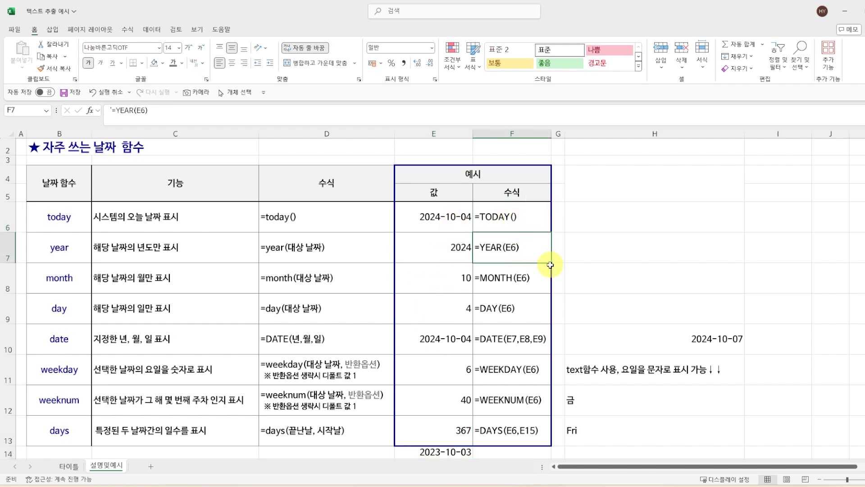
{"action": "left_click", "coordinate": [519, 220]}
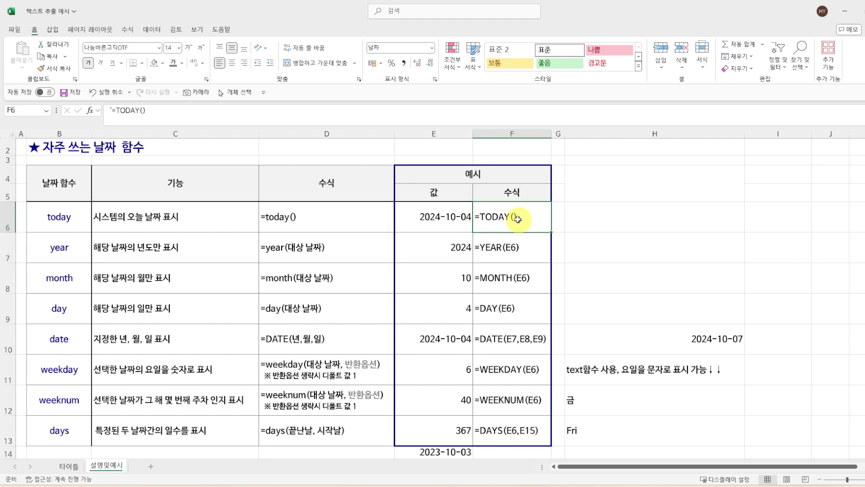
{"action": "left_click", "coordinate": [496, 257]}
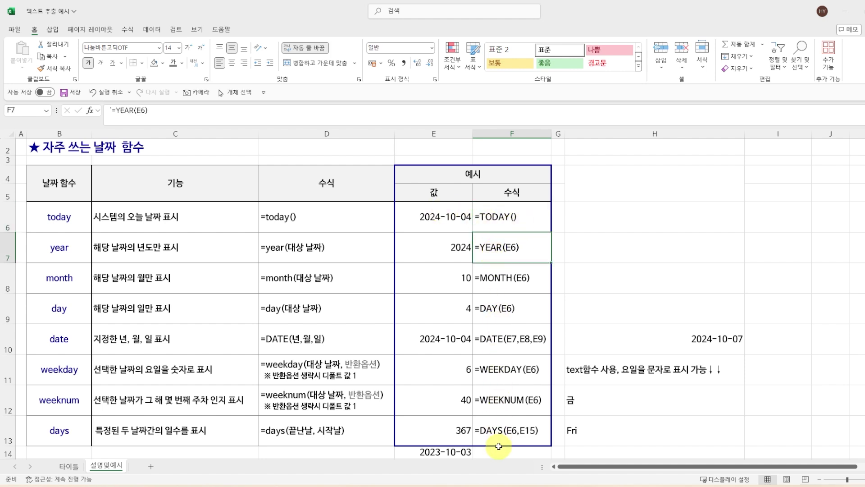
{"action": "left_click", "coordinate": [592, 374]}
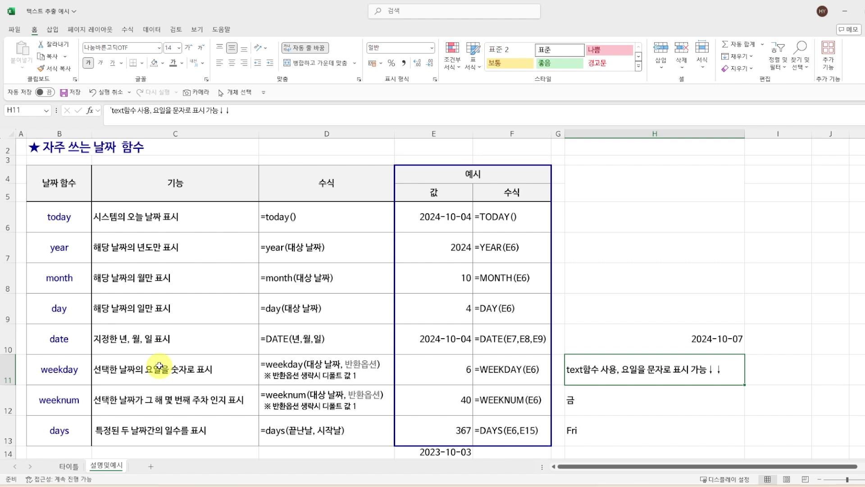
{"action": "left_click", "coordinate": [435, 368]}
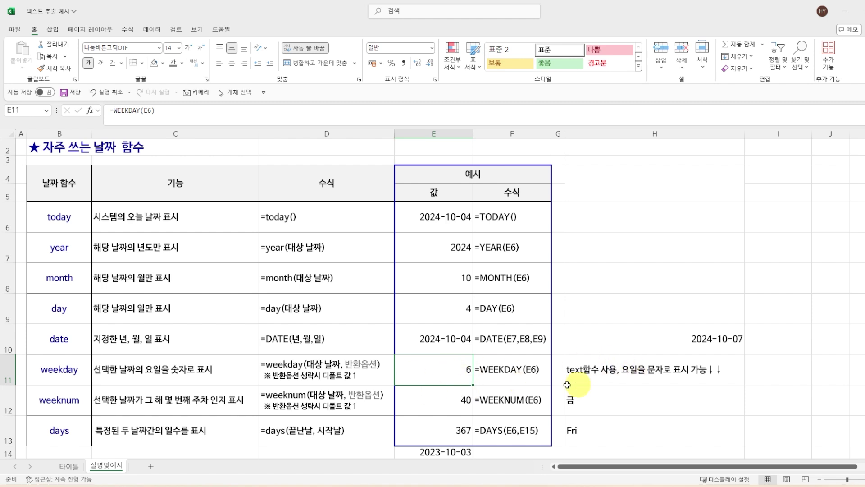
{"action": "left_click", "coordinate": [694, 386]}
{"action": "left_click", "coordinate": [625, 366]}
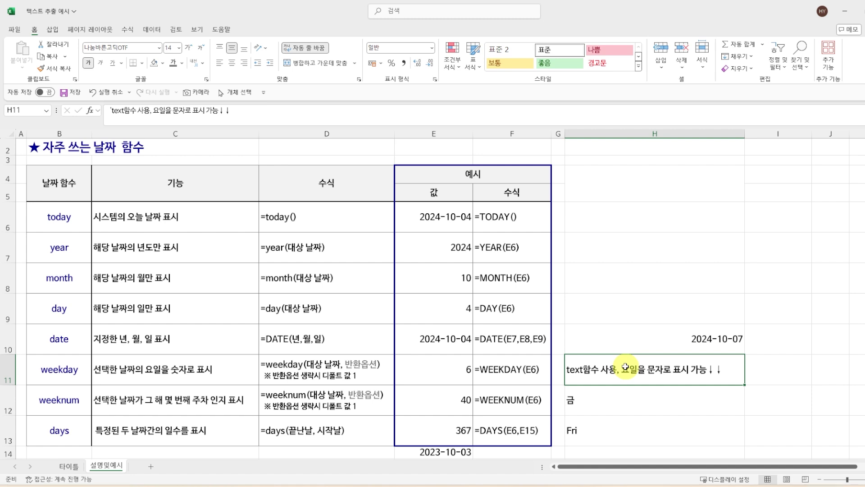
{"action": "left_click", "coordinate": [627, 401]}
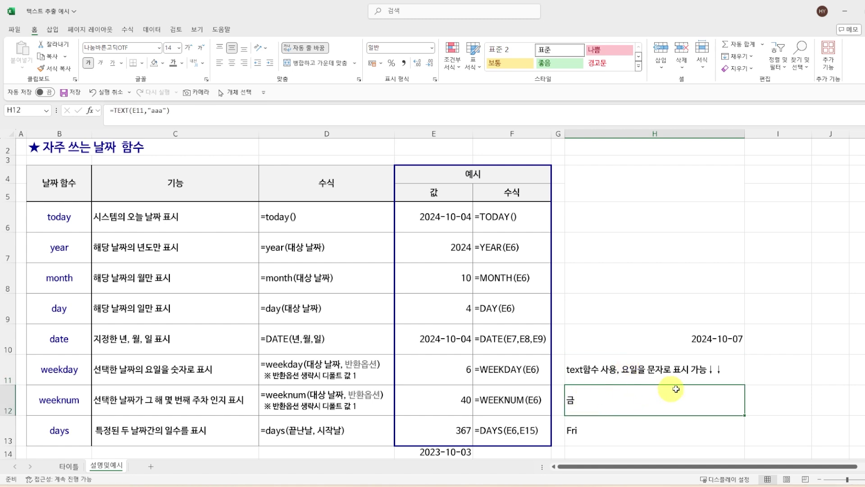
{"action": "left_click", "coordinate": [622, 429]}
Step: Enter =TEXT(E11,"aaa") in cell H12 to show the weekday number as a short Korean day name
{"action": "left_click", "coordinate": [617, 399]}
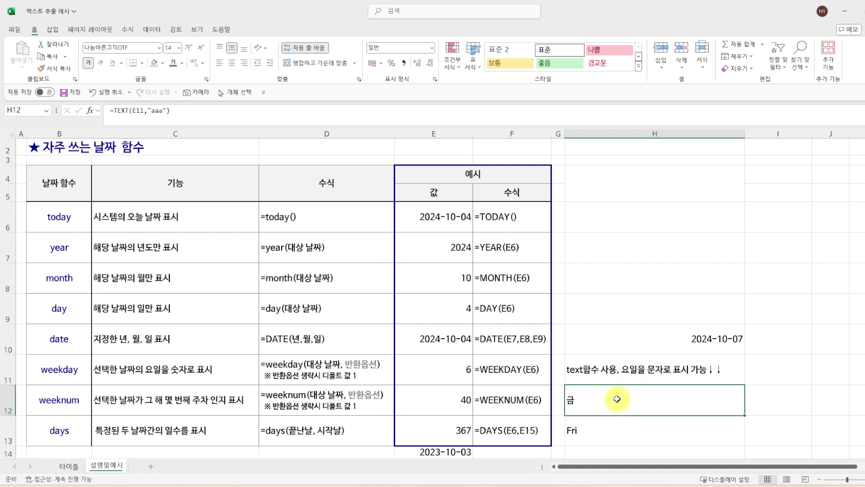
{"action": "type", "text": "=te"}
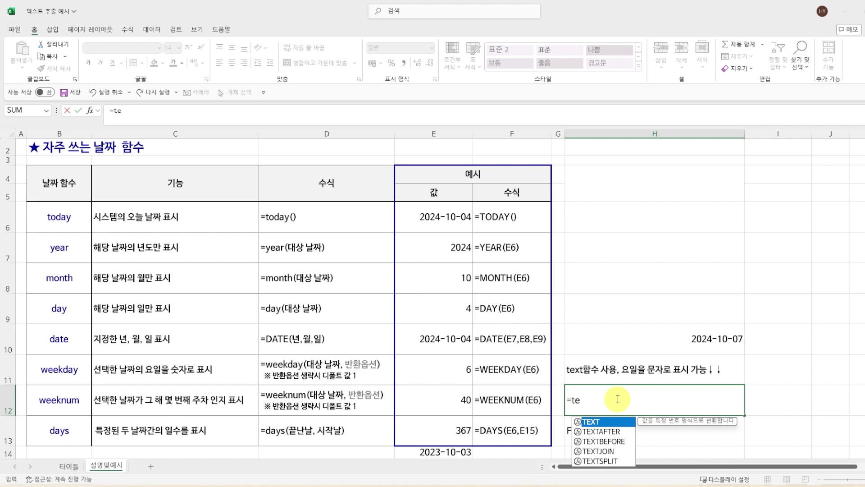
{"action": "key", "text": "Tab"}
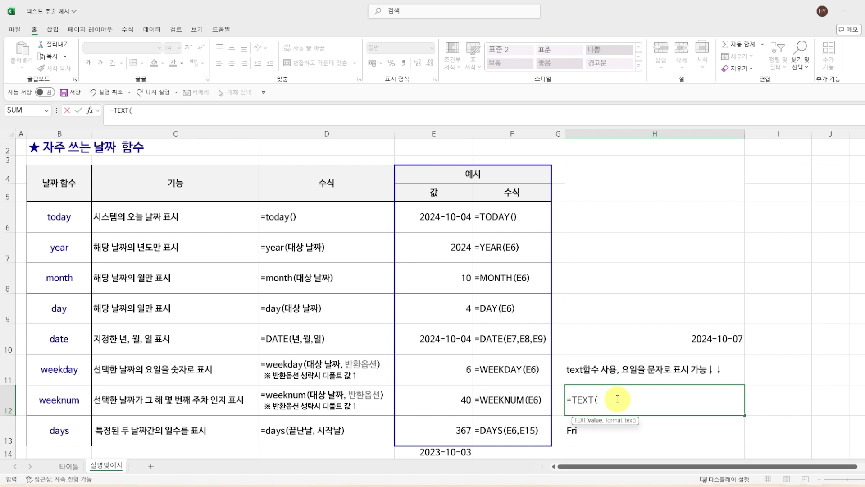
{"action": "left_click", "coordinate": [436, 365]}
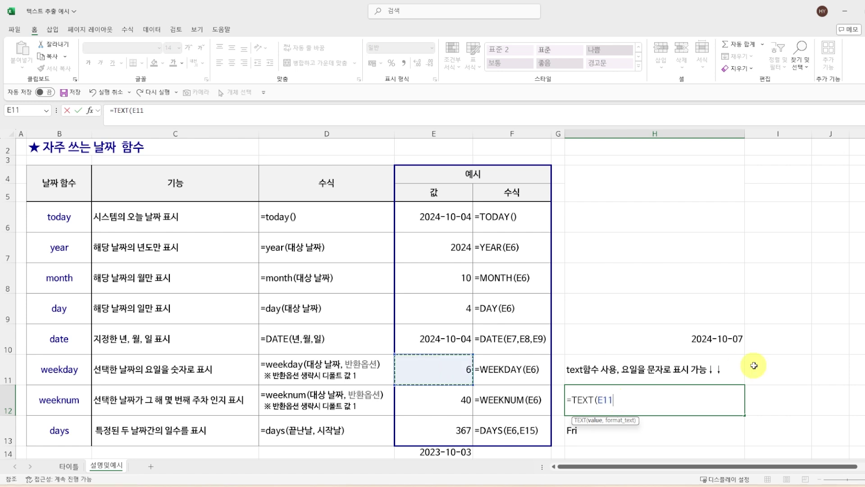
{"action": "type", "text": ","}
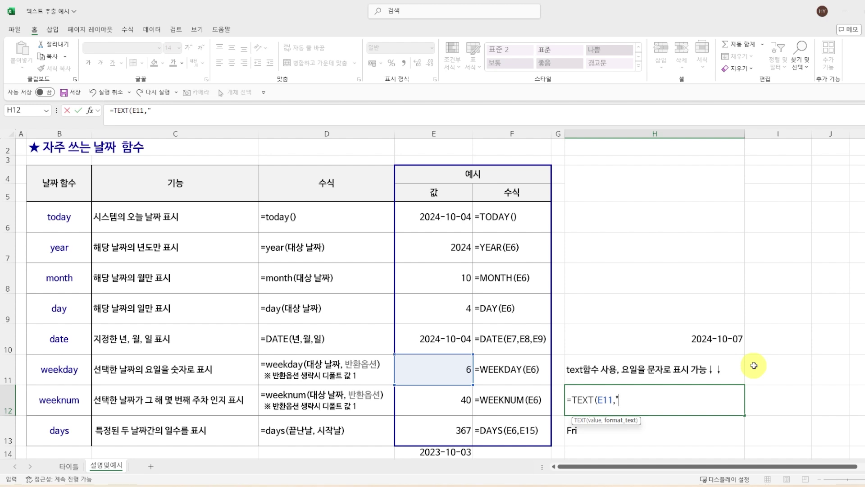
{"action": "type", "text": "aaa\""}
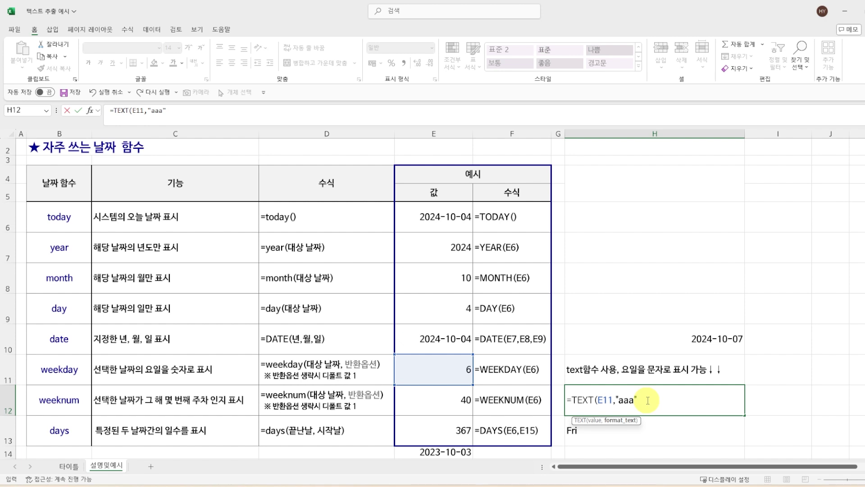
{"action": "type", "text": ")"}
{"action": "key", "text": "Return"}
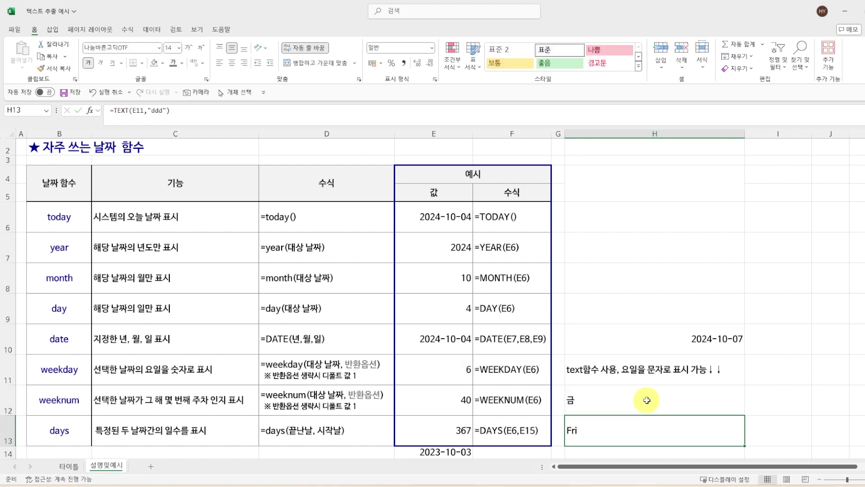
Step: Extend the format code in H12 so the formula reads =TEXT(E11,"aaaa"), and compare it with the weekday formula in E11
{"action": "double_click", "coordinate": [647, 400]}
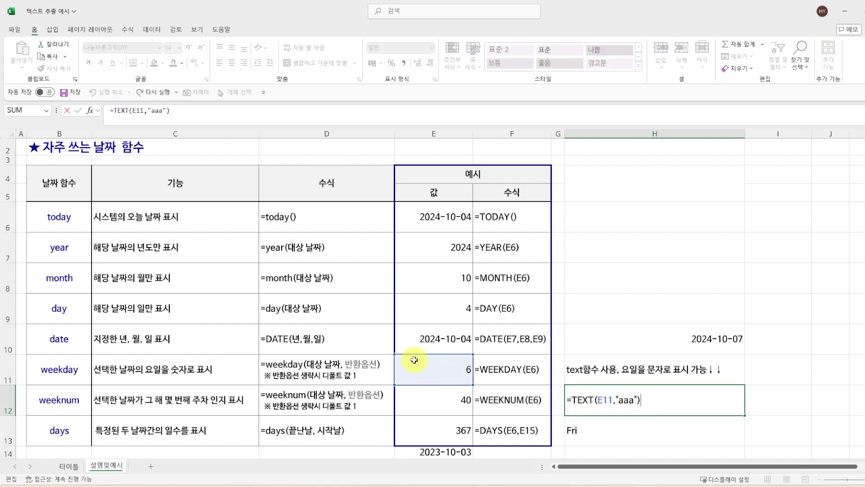
{"action": "key", "text": "Escape"}
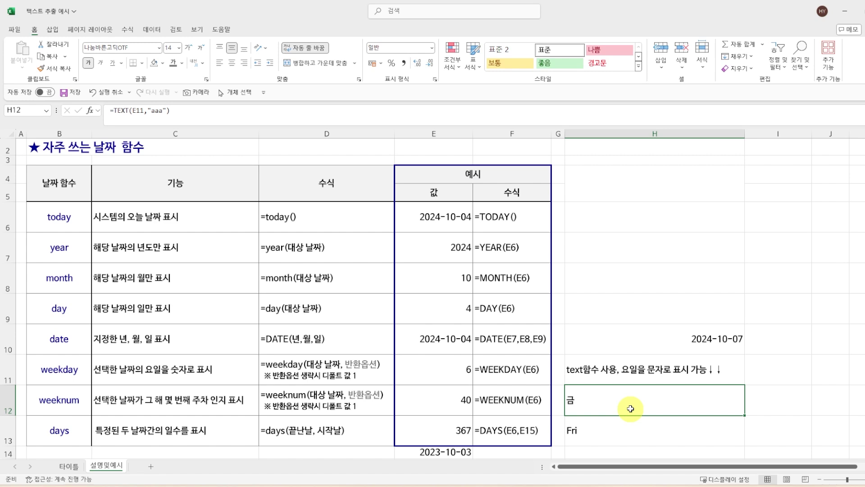
{"action": "double_click", "coordinate": [631, 399]}
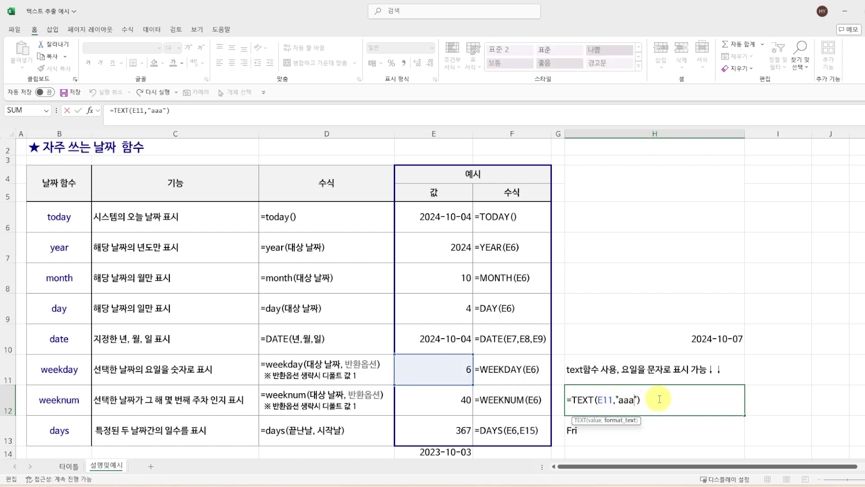
{"action": "type", "text": "a"}
{"action": "key", "text": "ctrl+Return"}
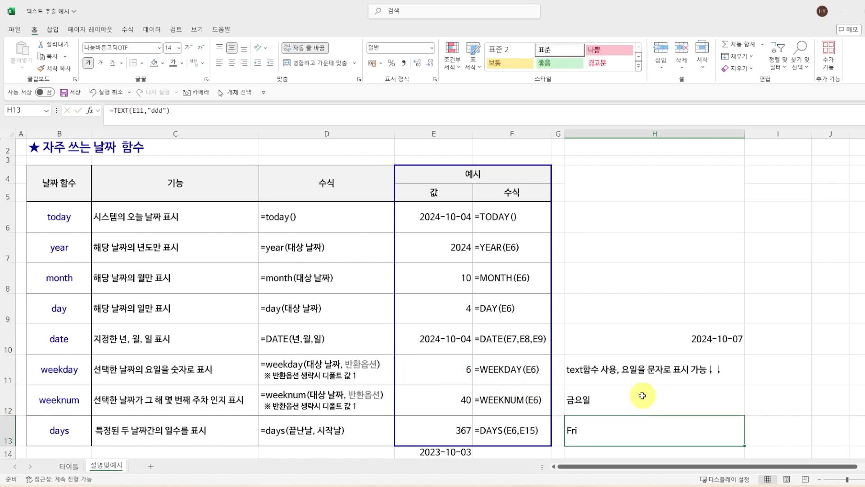
{"action": "left_click", "coordinate": [452, 375]}
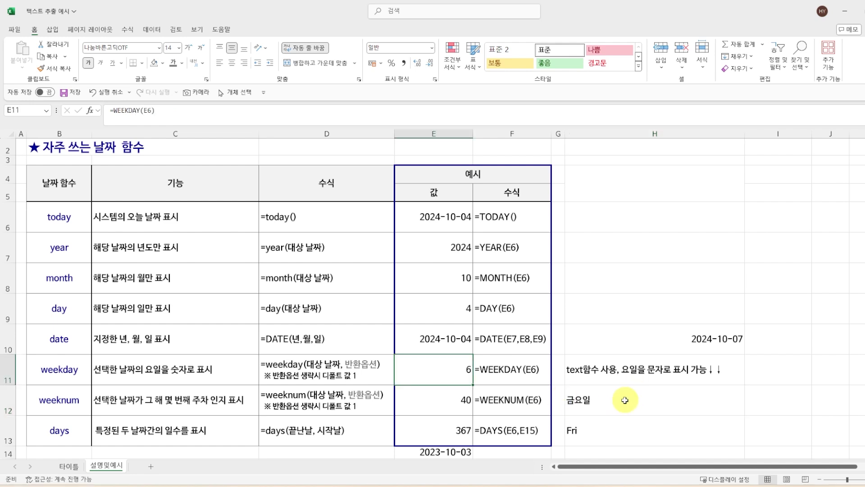
{"action": "left_click", "coordinate": [624, 402]}
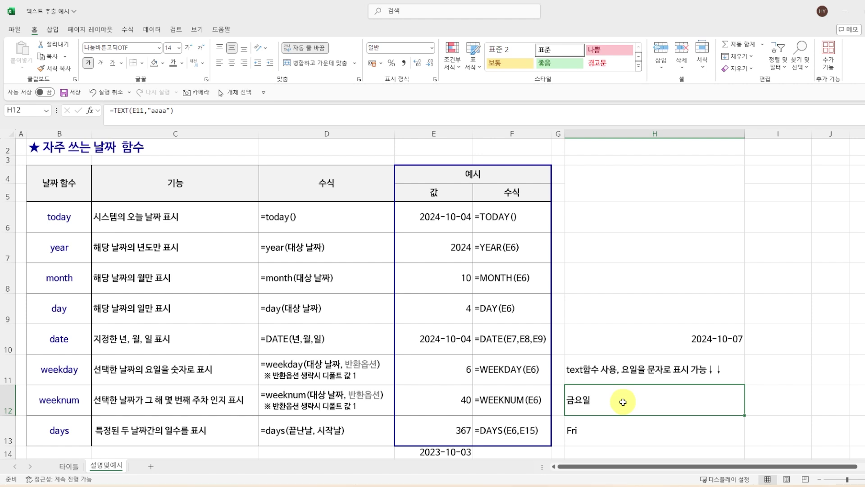
{"action": "left_click", "coordinate": [406, 364]}
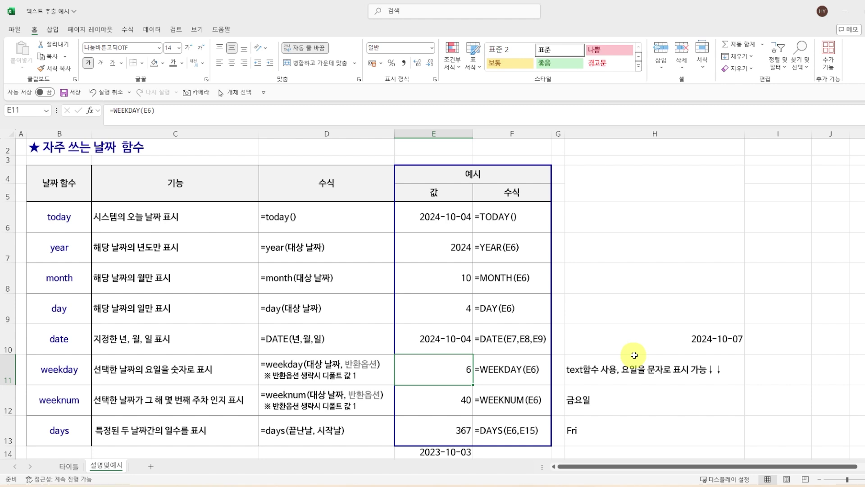
{"action": "left_click", "coordinate": [716, 414]}
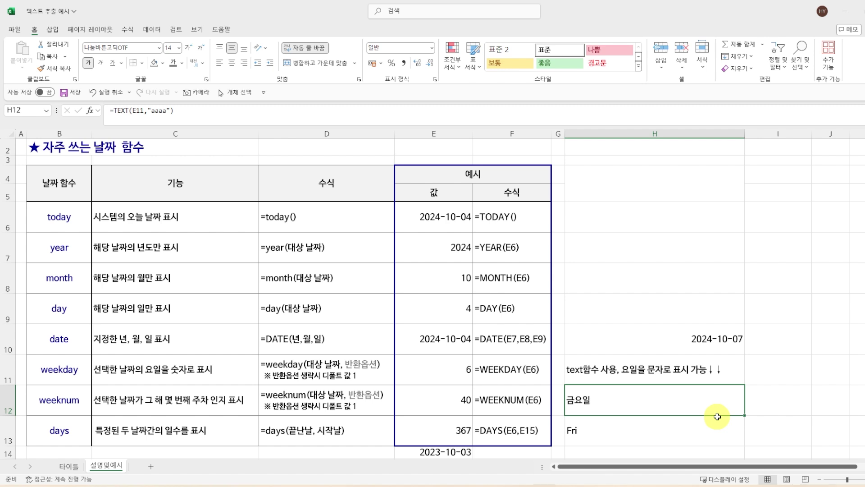
Step: Review the TEXT formula in H13, change its format code to "dddd" for the full English day name, and select H10
{"action": "left_click", "coordinate": [598, 430]}
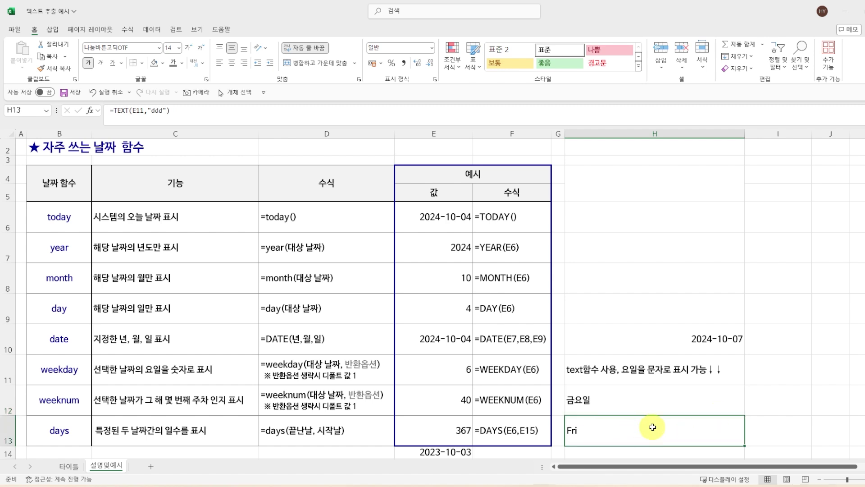
{"action": "double_click", "coordinate": [653, 427]}
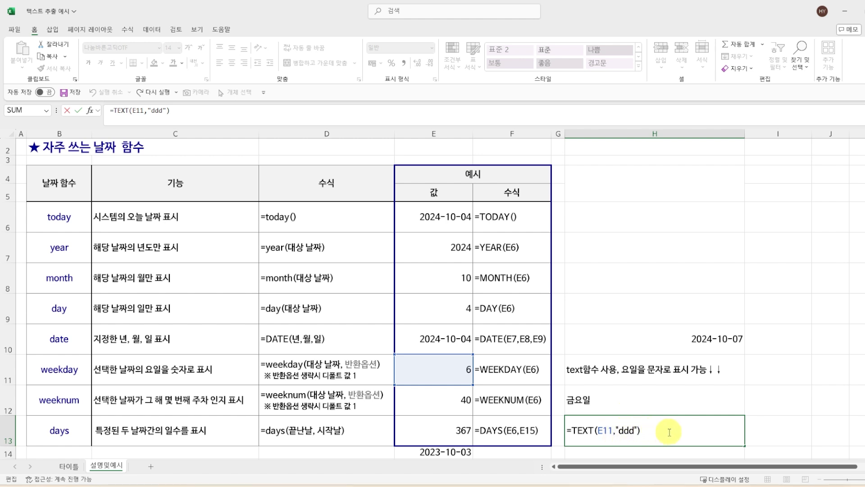
{"action": "key", "text": "ctrl+Return"}
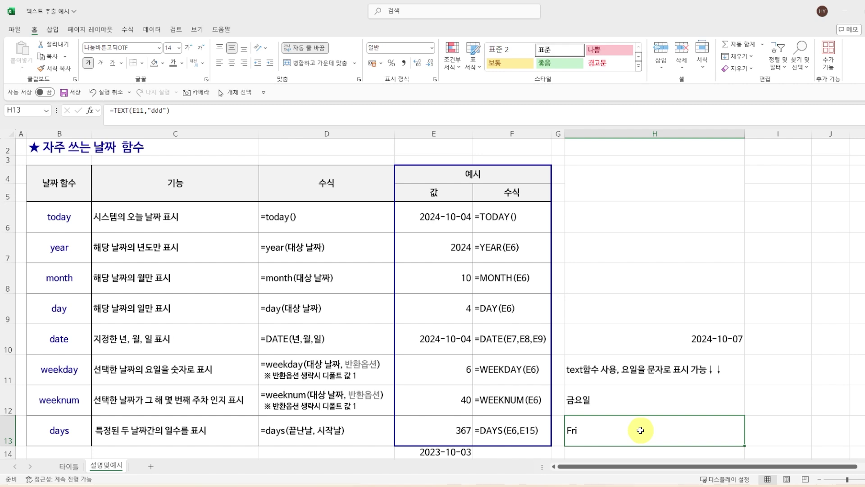
{"action": "double_click", "coordinate": [640, 430]}
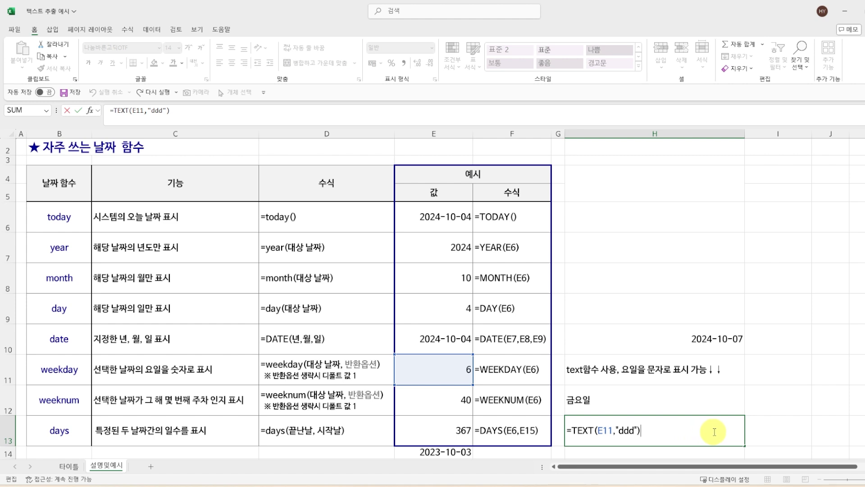
{"action": "left_click", "coordinate": [638, 430]}
{"action": "type", "text": "d"}
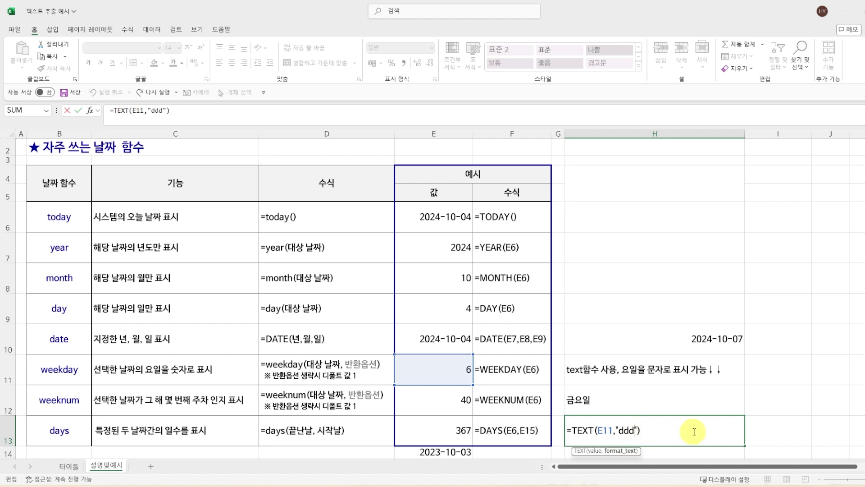
{"action": "key", "text": "Return"}
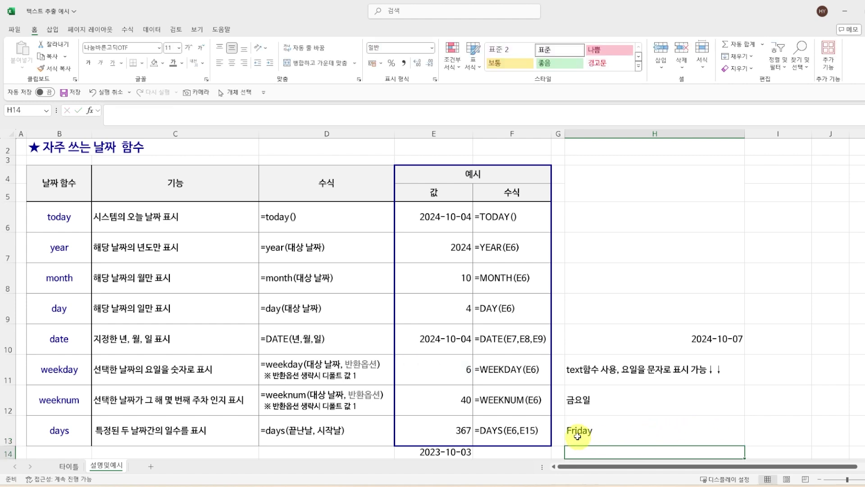
{"action": "left_click", "coordinate": [607, 431]}
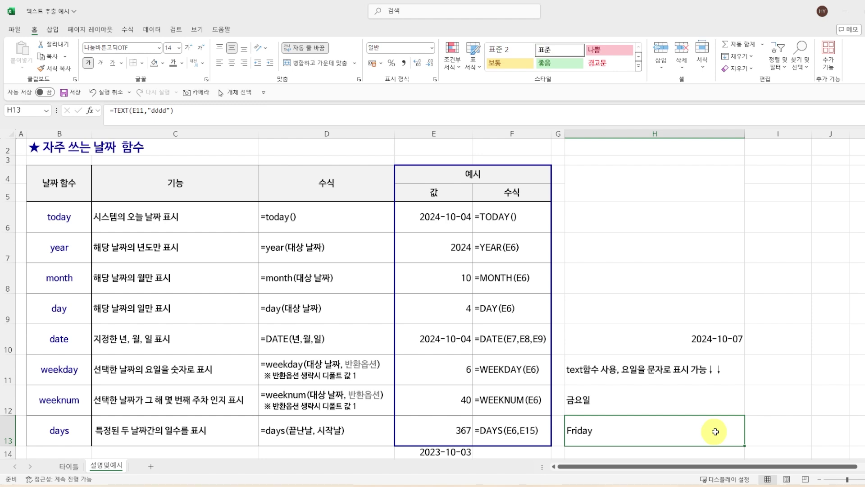
{"action": "left_click", "coordinate": [667, 333]}
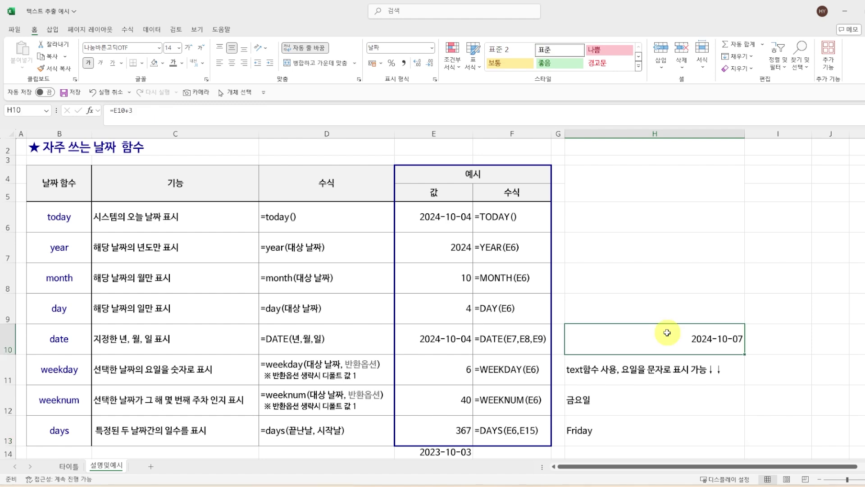